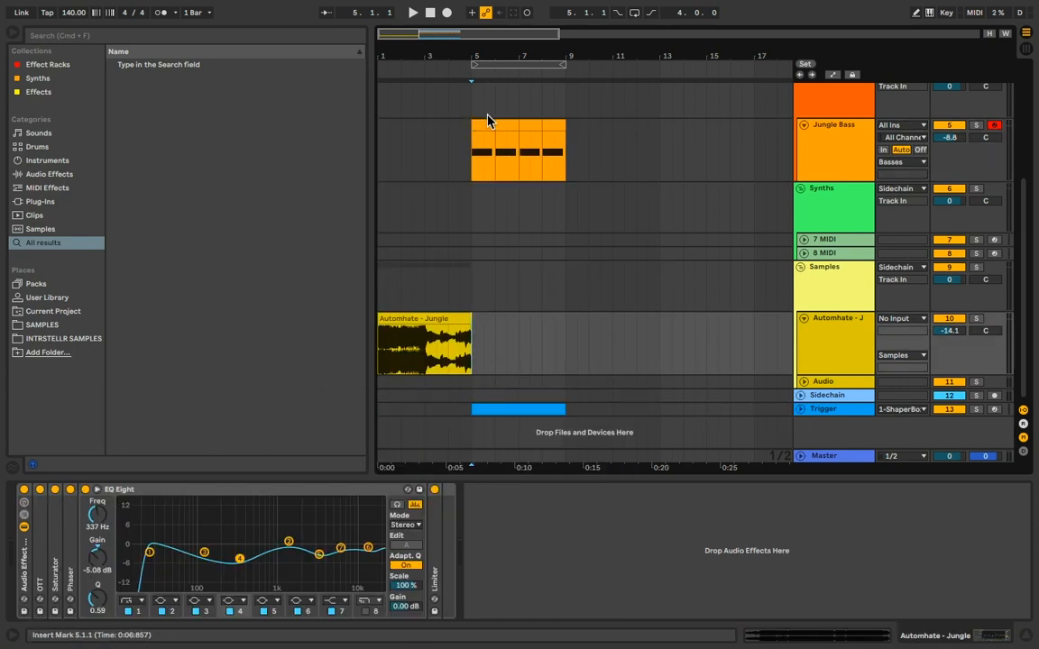
Play the arrangement from the start of the Automhate - Jungle clip at bar 1 through the four-bar bass section and stop playback
scroll(607, 128, "up", 4)
scroll(602, 140, "down", 2)
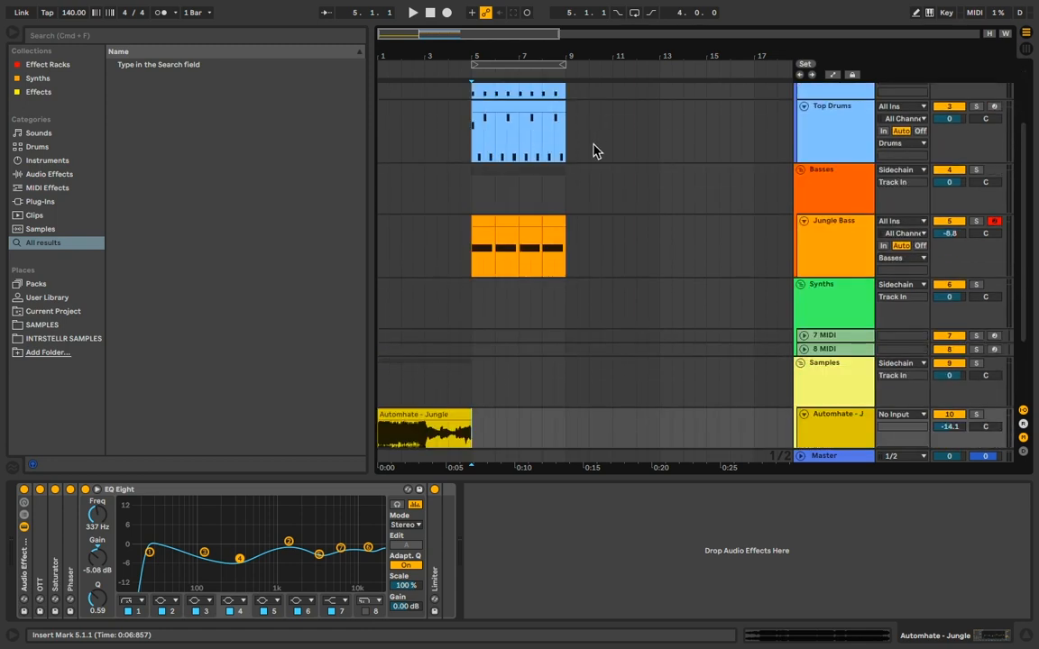
scroll(595, 151, "down", 2)
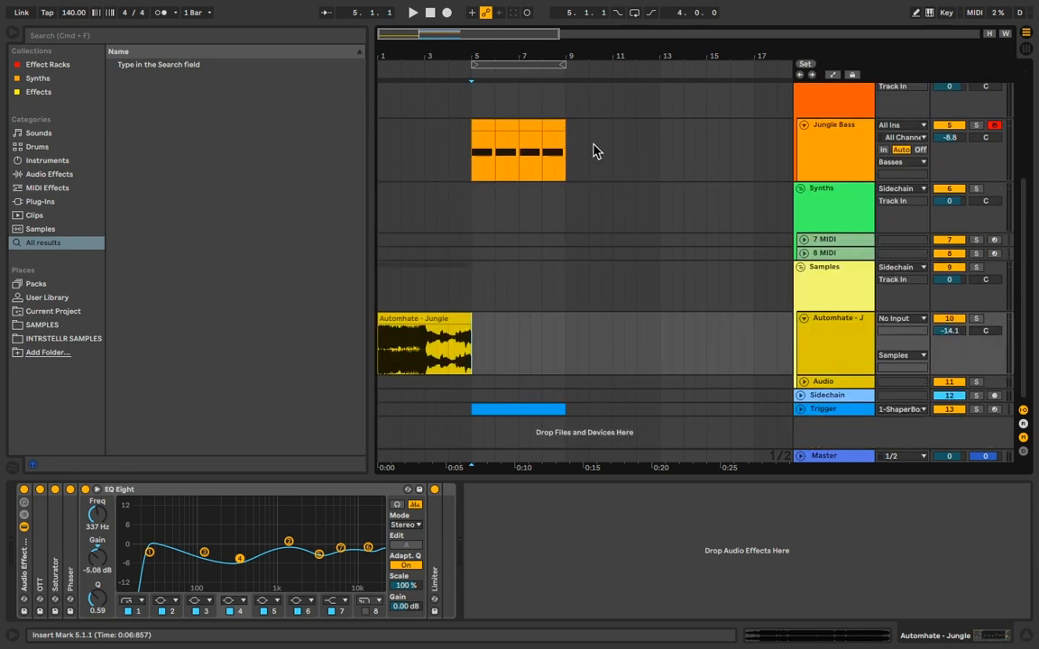
left_click(429, 320)
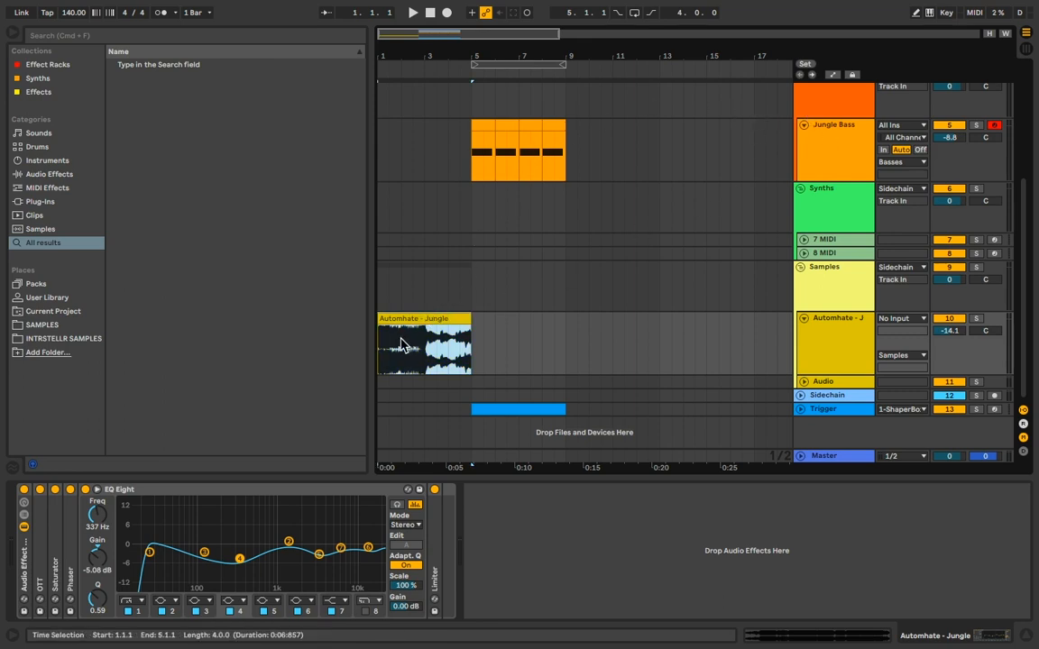
key("space")
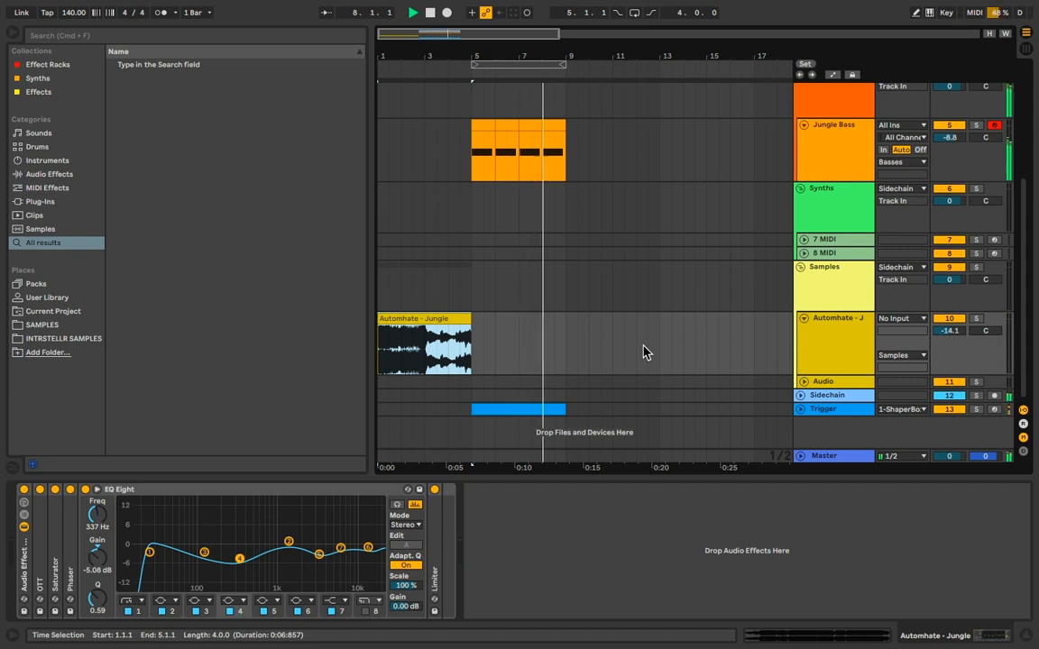
key("space")
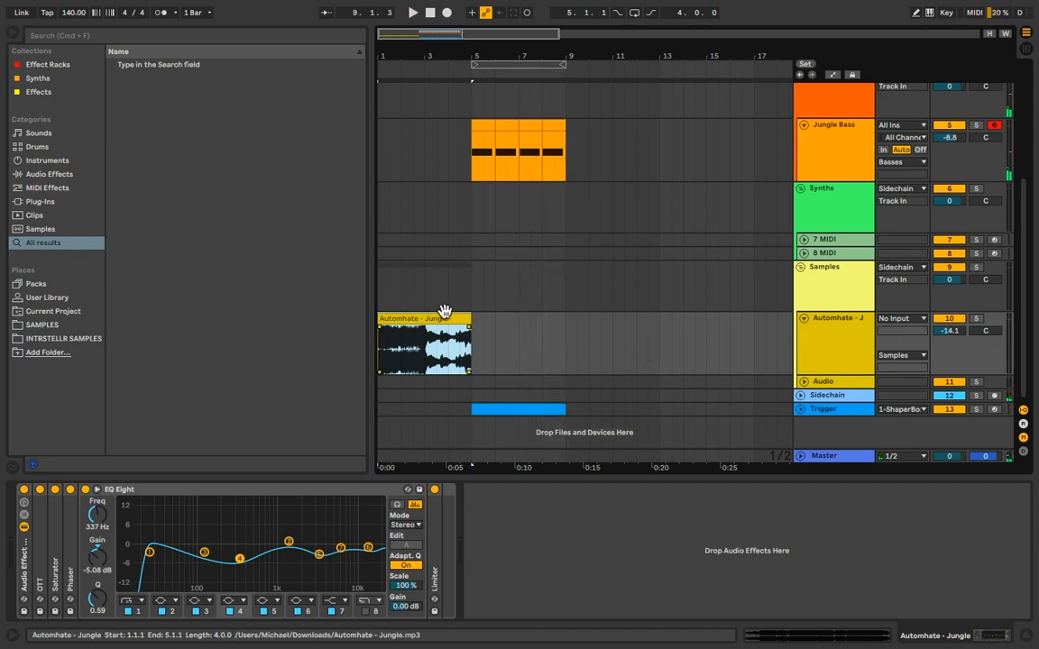
Show the Jungle Bass track's devices and bypass its Glue Compressor and Sausage Fattener
left_click(816, 147)
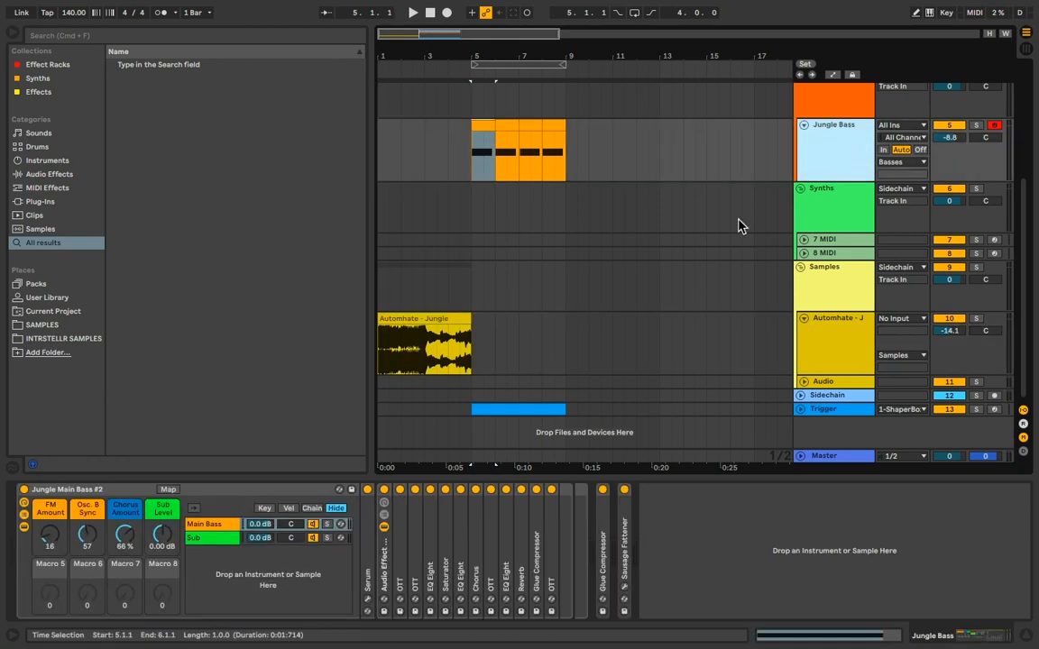
scroll(748, 149, "up", 4)
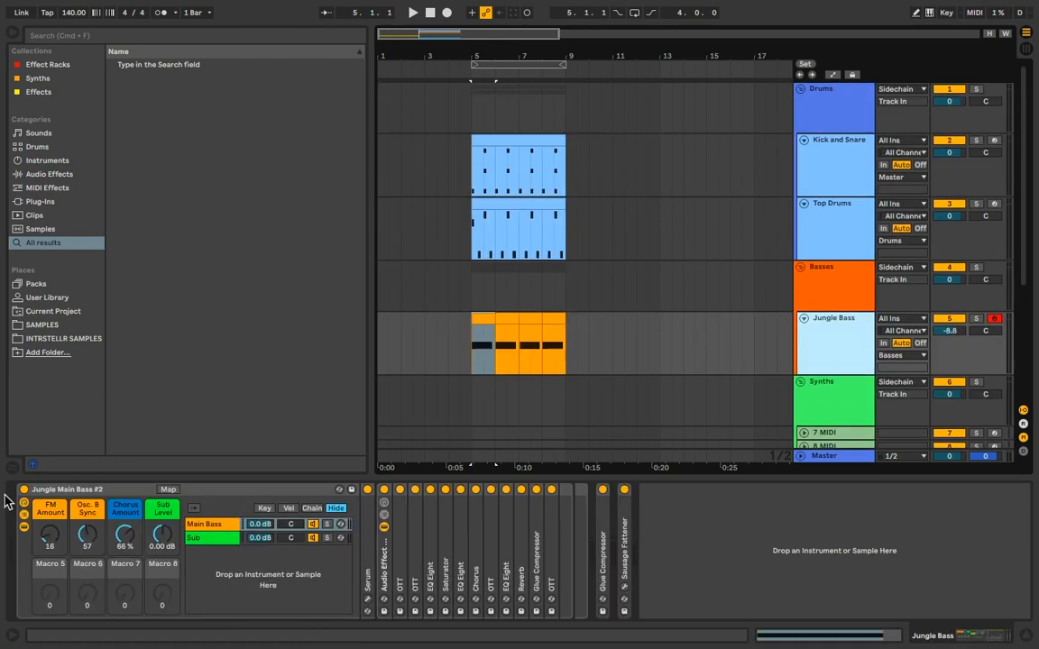
double_click(372, 566)
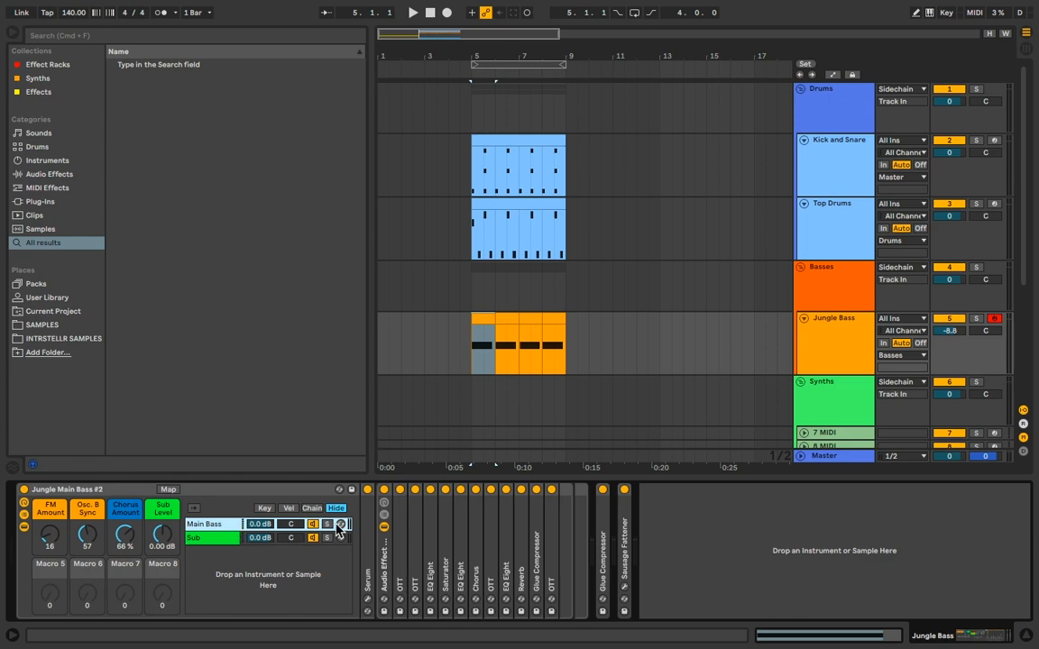
left_click(602, 490)
left_click(625, 490)
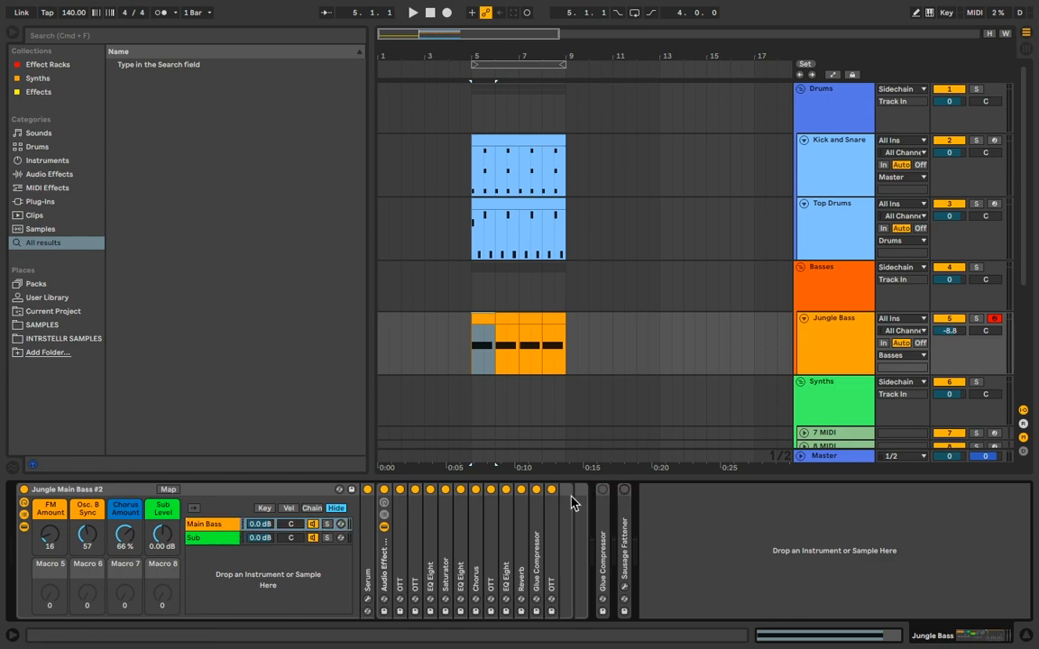
Open the Serum instrument of the Jungle Bass and look over the wavetable categories available for OSC A
left_click(392, 490)
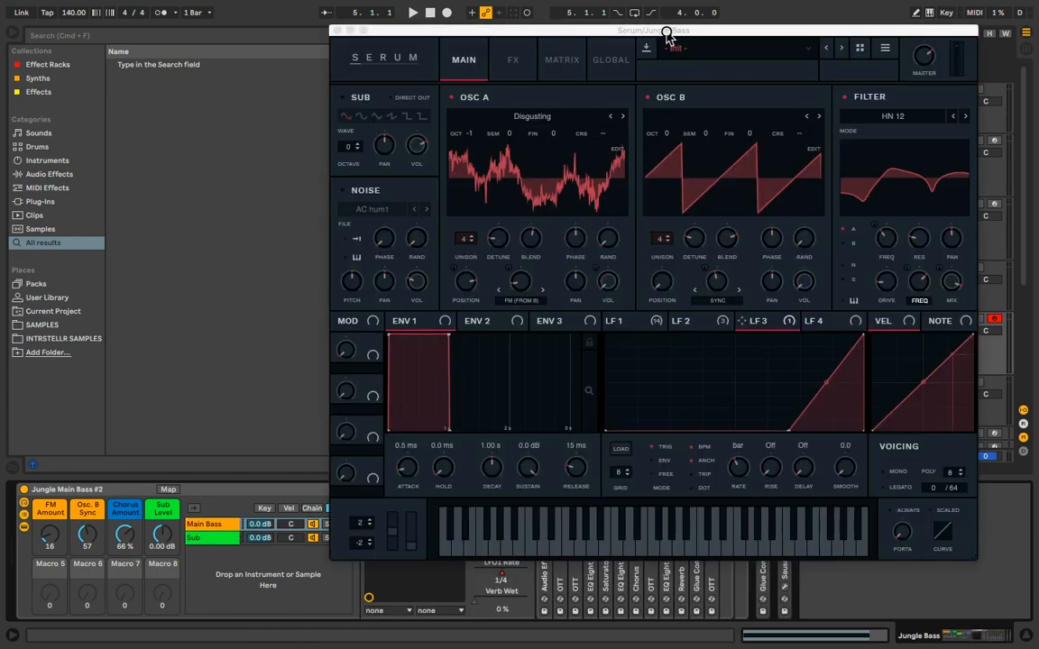
left_click_drag(665, 34, 565, 53)
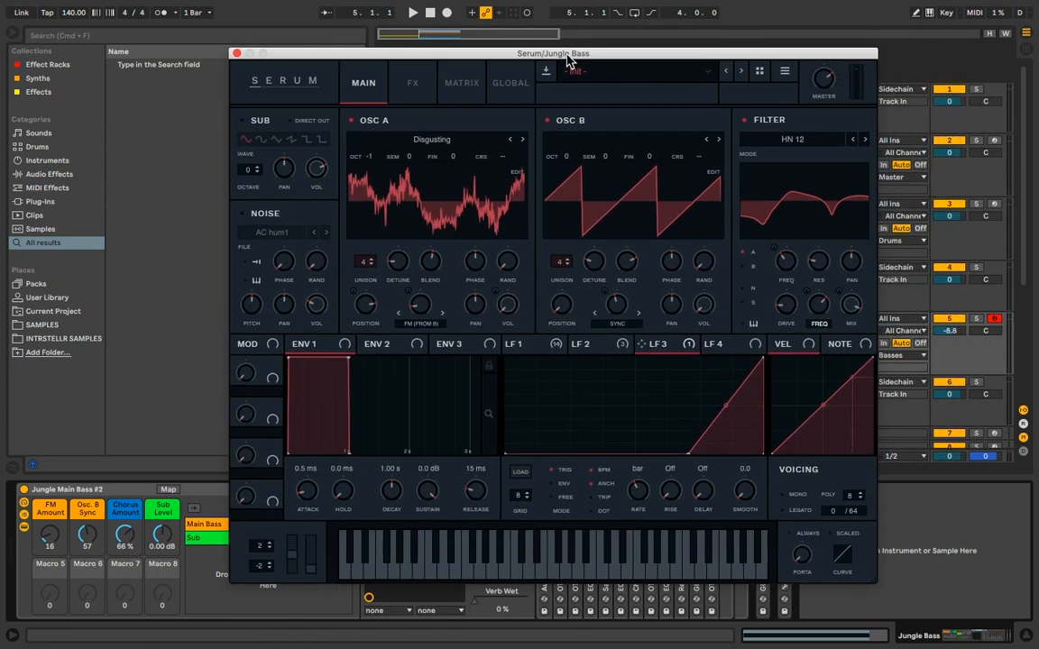
left_click(406, 137)
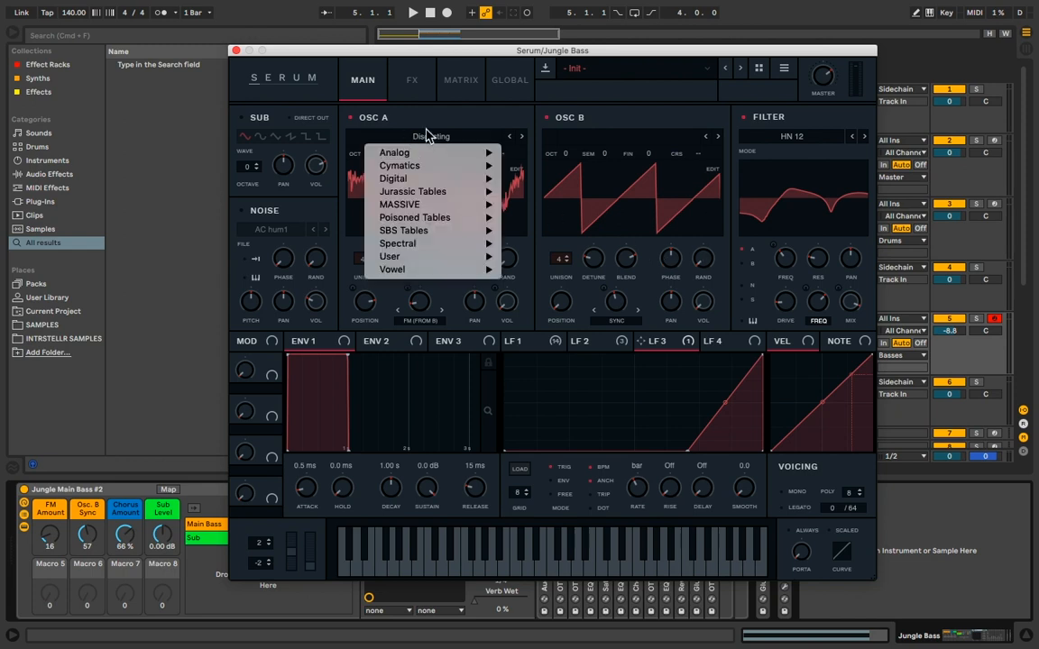
left_click(439, 139)
left_click(439, 140)
left_click(454, 137)
left_click(451, 140)
left_click(454, 124)
left_click(447, 142)
Turn off OSC B and the main filter in Serum, along with its Reverb and Filter effects
left_click(550, 122)
left_click(551, 121)
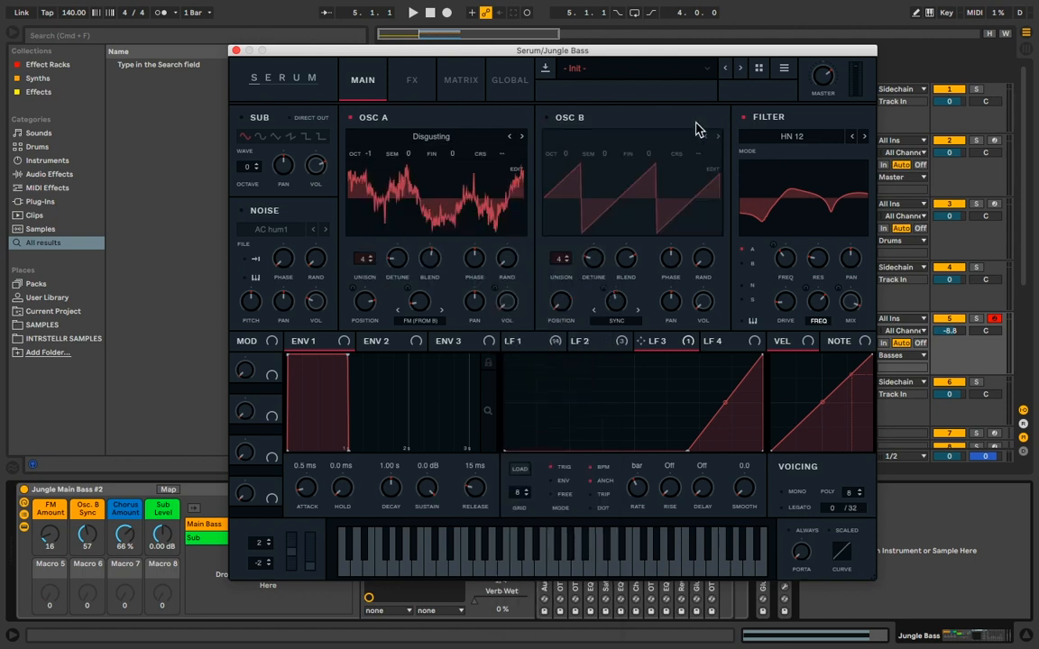
left_click(743, 117)
left_click(405, 90)
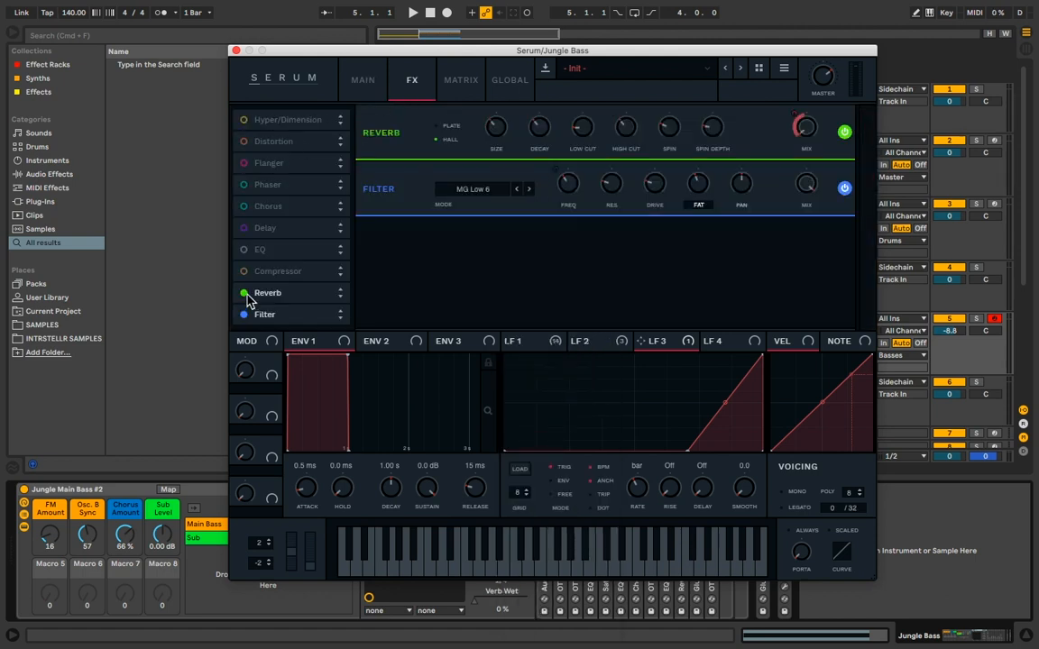
left_click(245, 294)
left_click(244, 314)
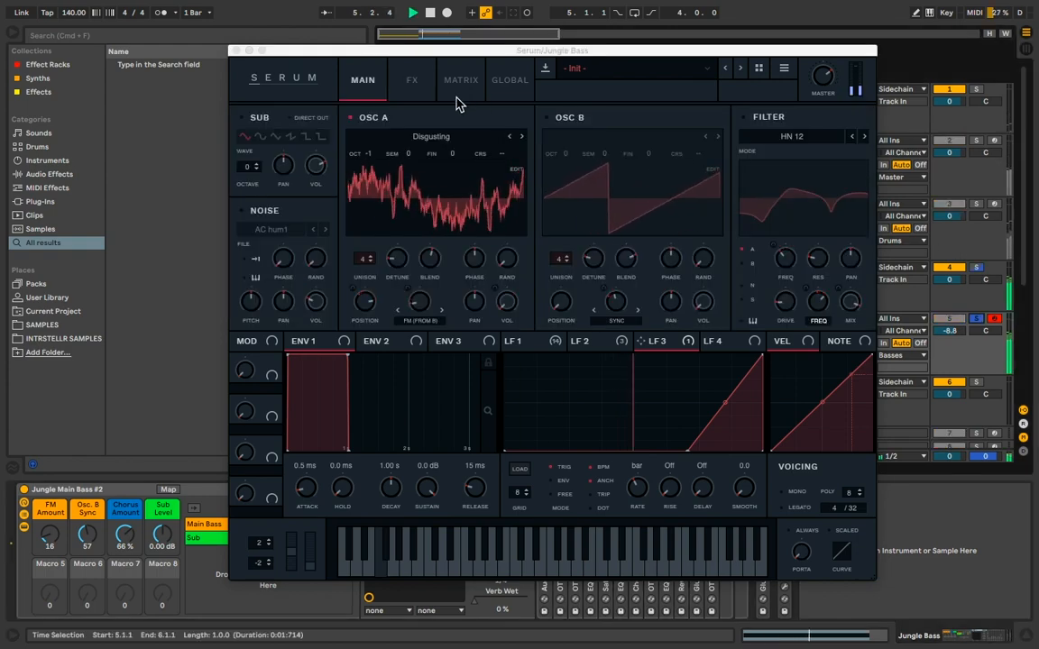
Reduce OSC A's unison to 1 voice while the bass plays
left_click_drag(363, 260, 374, 390)
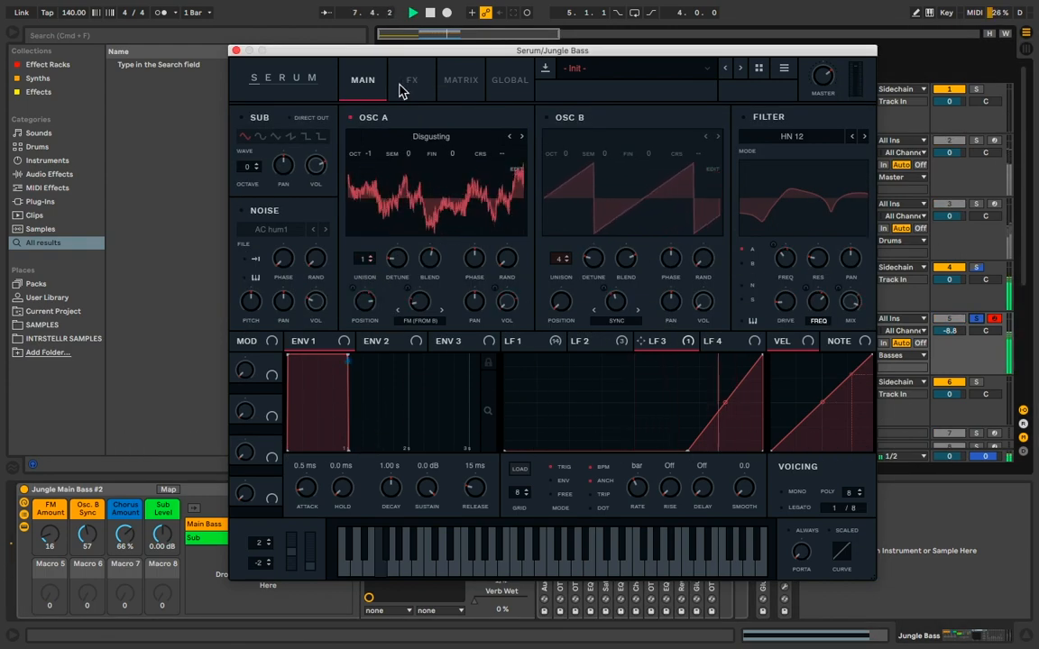
left_click_drag(311, 53, 250, 21)
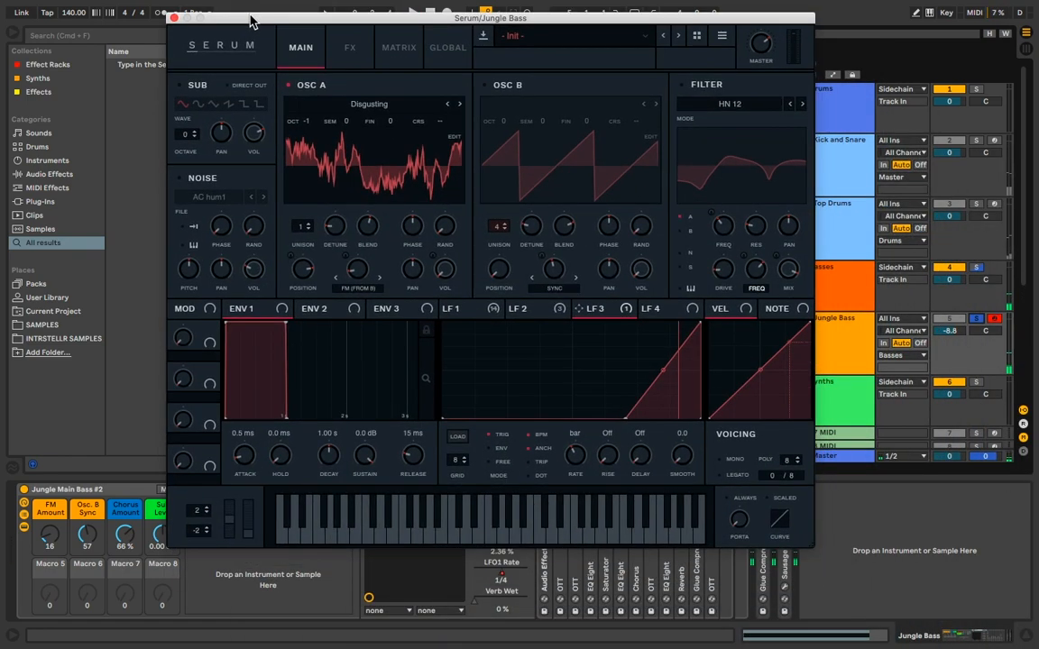
Show LFO 2 and OSC A's wavetable in 3D, and play the bass to examine the wavetable position modulation
left_click(456, 309)
left_click(540, 308)
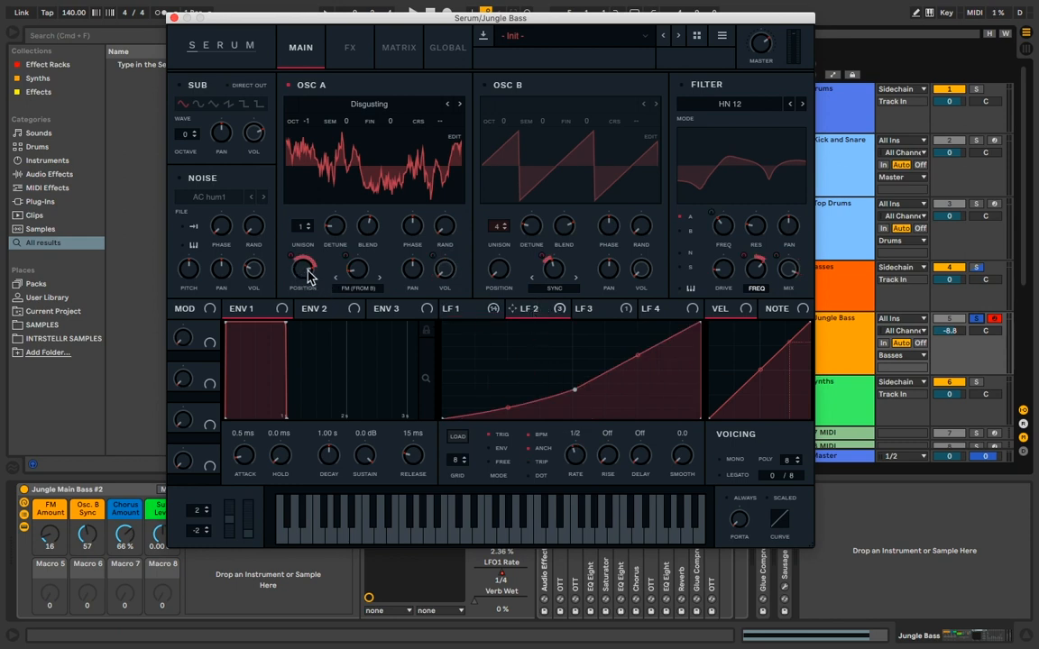
left_click(350, 176)
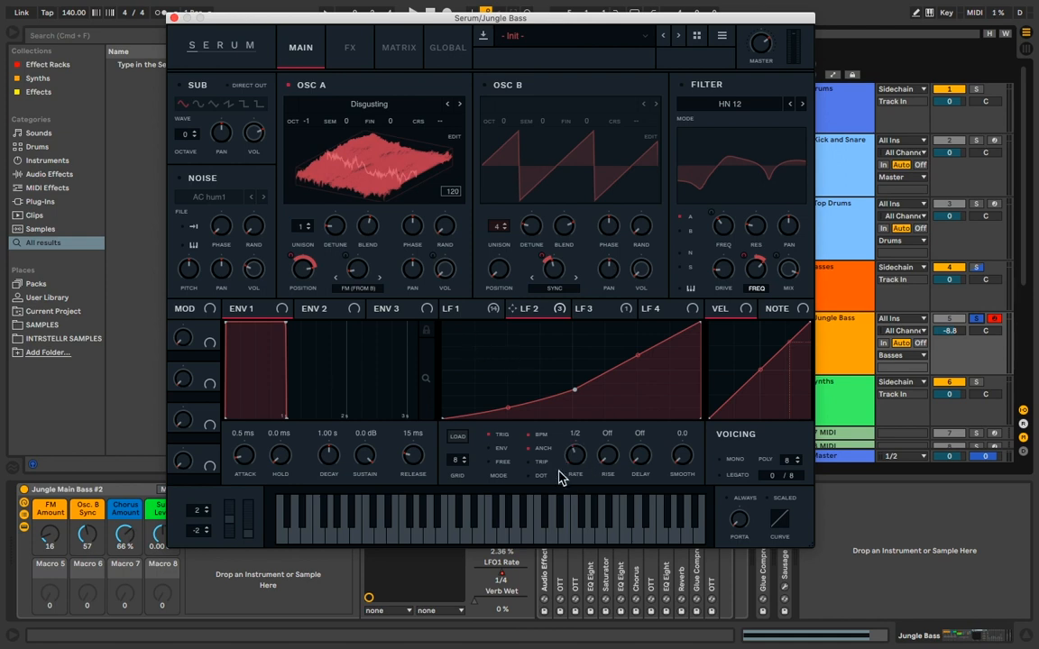
key("space")
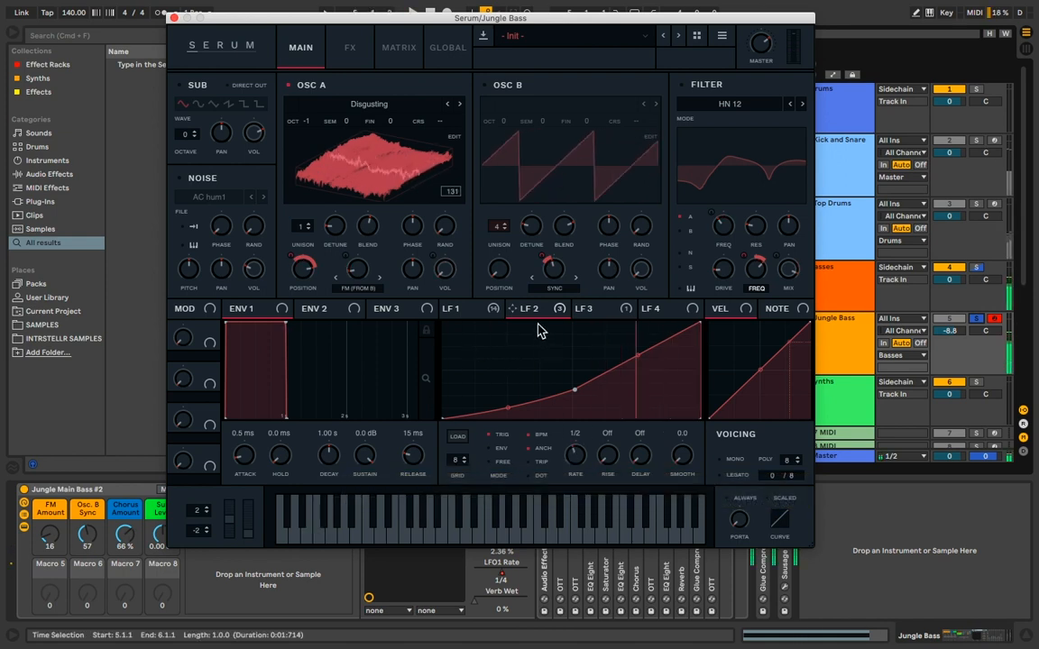
Show LFO 1, set OSC A's unison to 4 voices and return its wavetable to the 2D waveform display
left_click(491, 315)
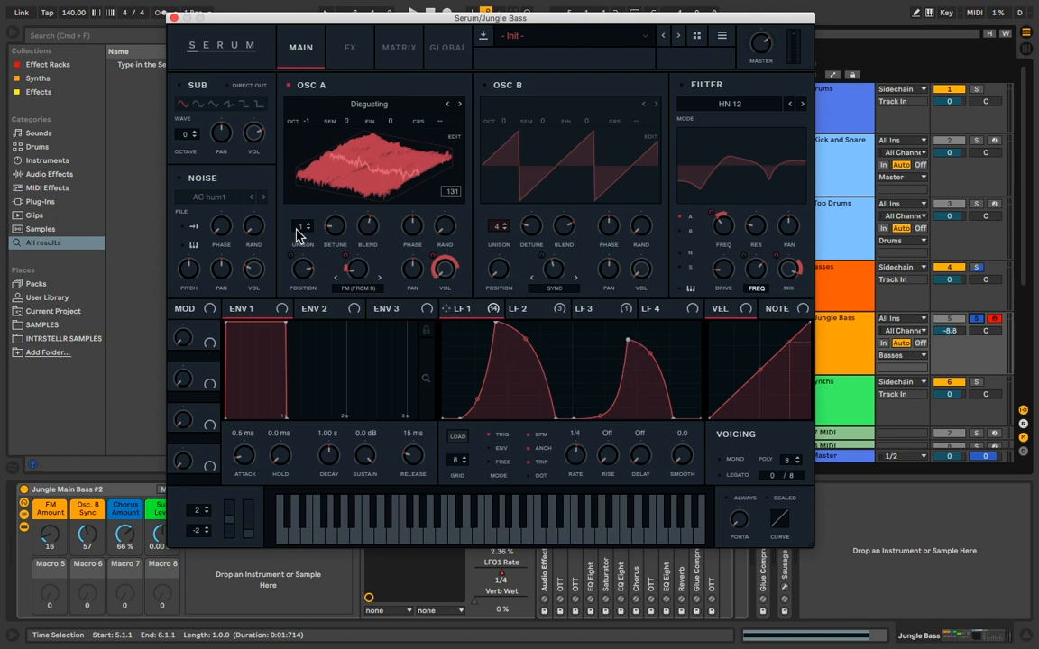
left_click_drag(297, 231, 303, 224)
left_click(422, 169)
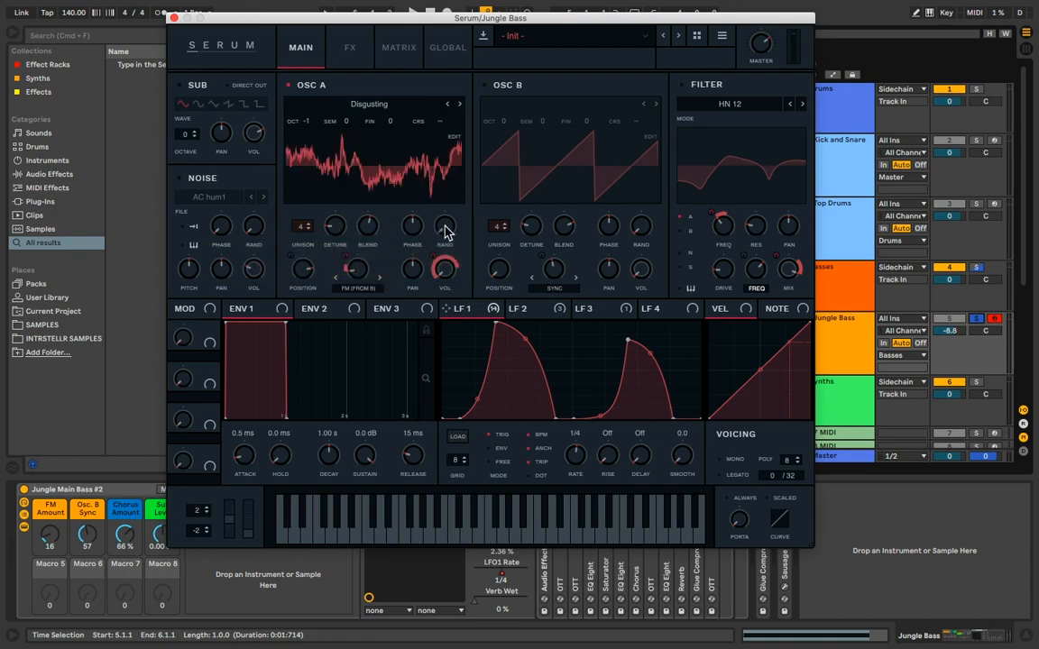
Turn down OSC A's phase randomness while auditioning the bass
left_click_drag(448, 222, 438, 270)
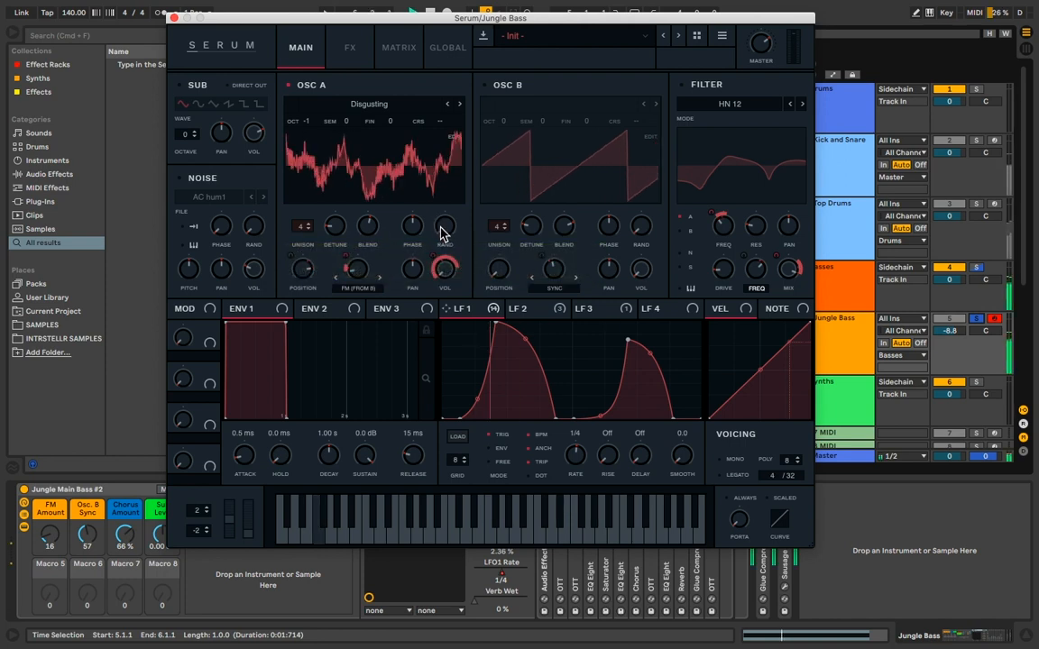
left_click_drag(441, 226, 439, 287)
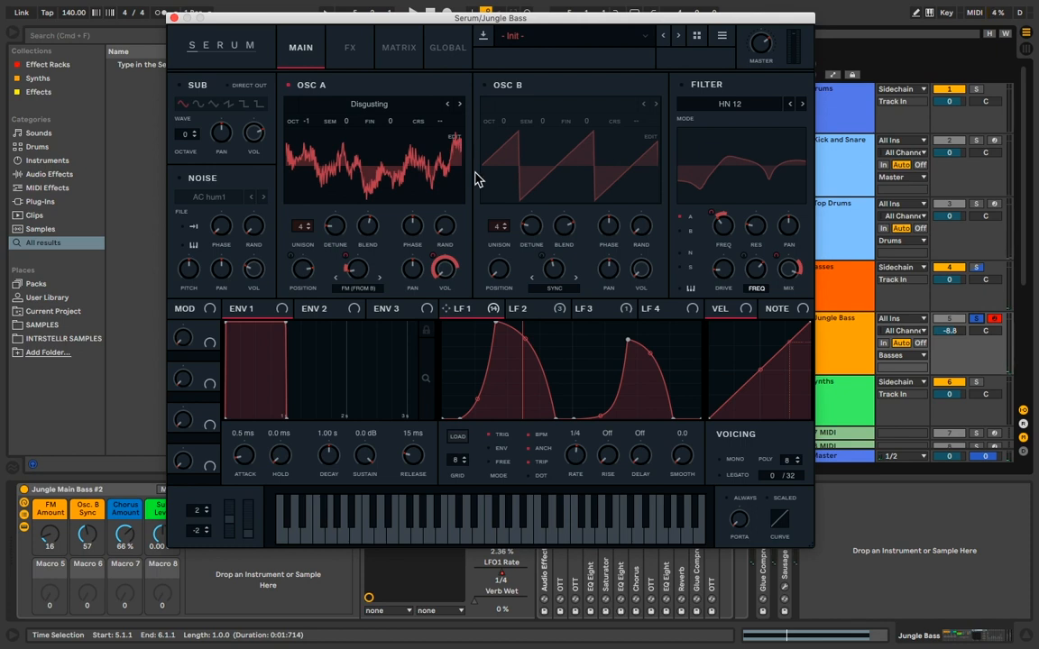
Turn OSC B back on and inspect how LFO 1 and LFO 2 modulate the warp controls of OSC A and OSC B
left_click(484, 86)
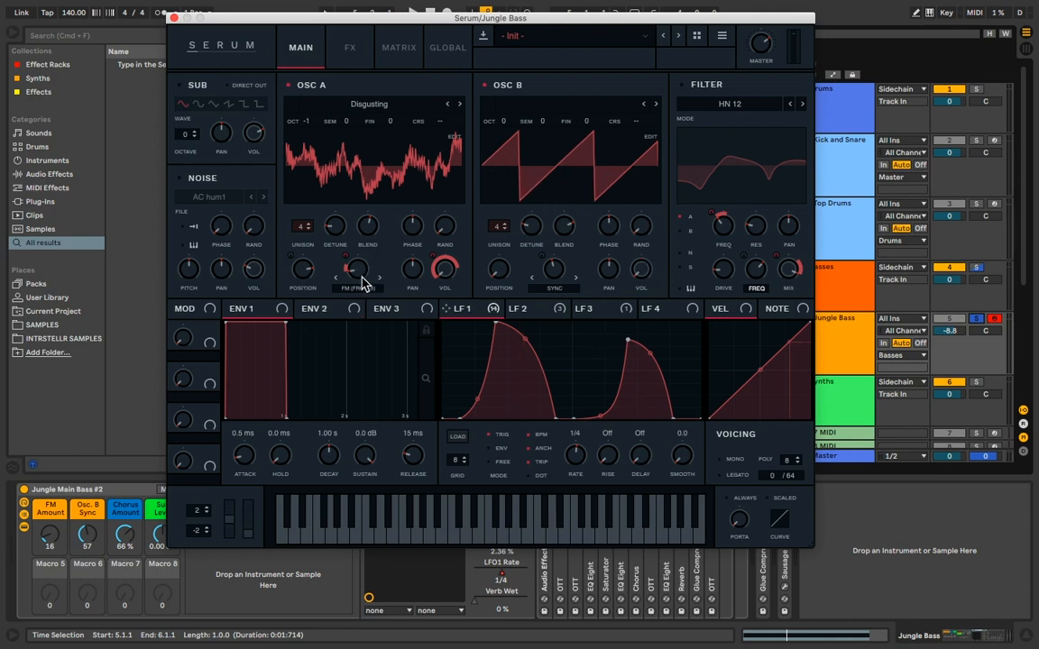
mouse_move(459, 311)
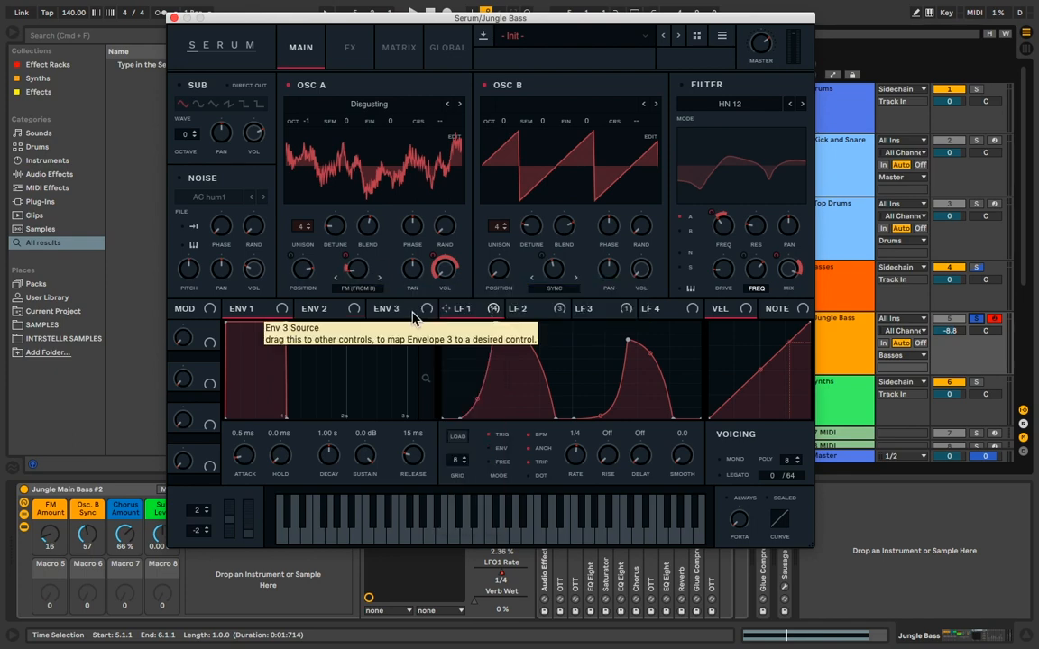
mouse_move(357, 275)
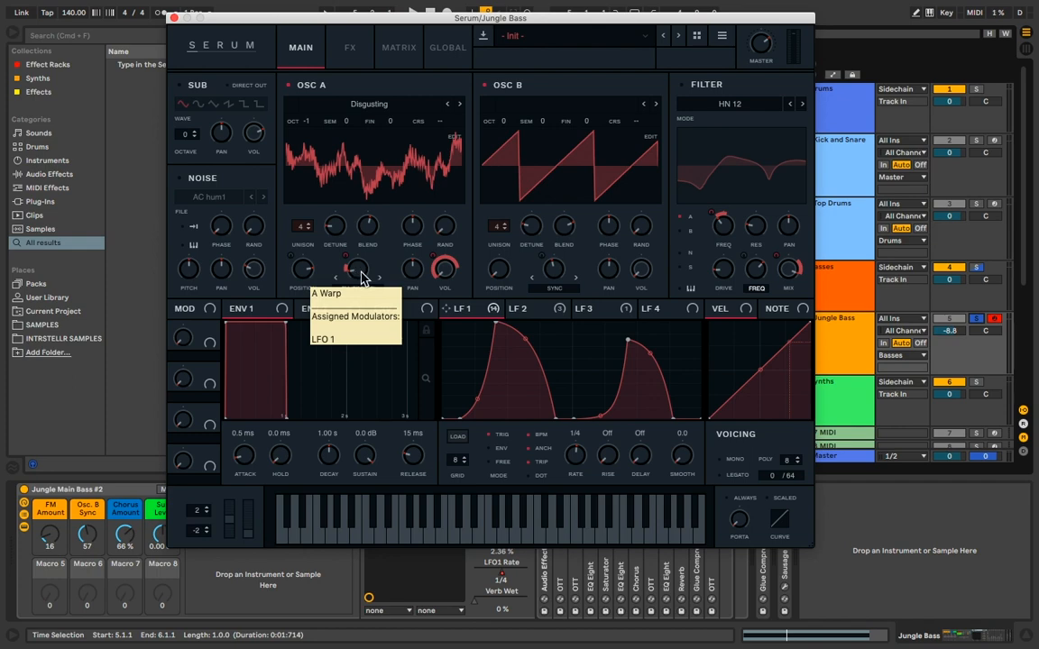
mouse_move(527, 311)
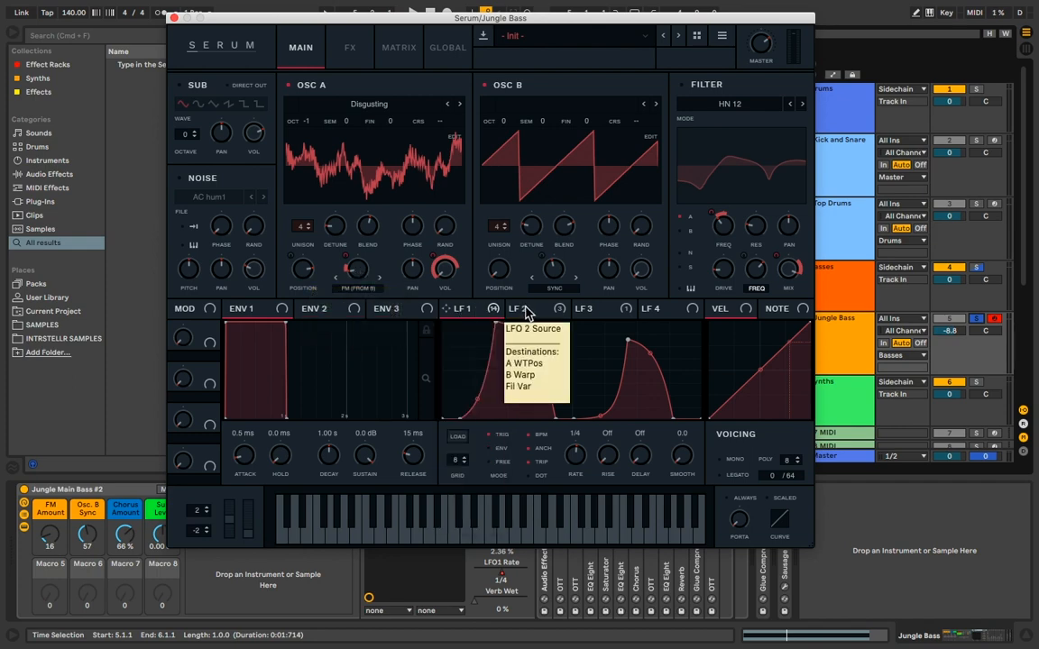
left_click(541, 314)
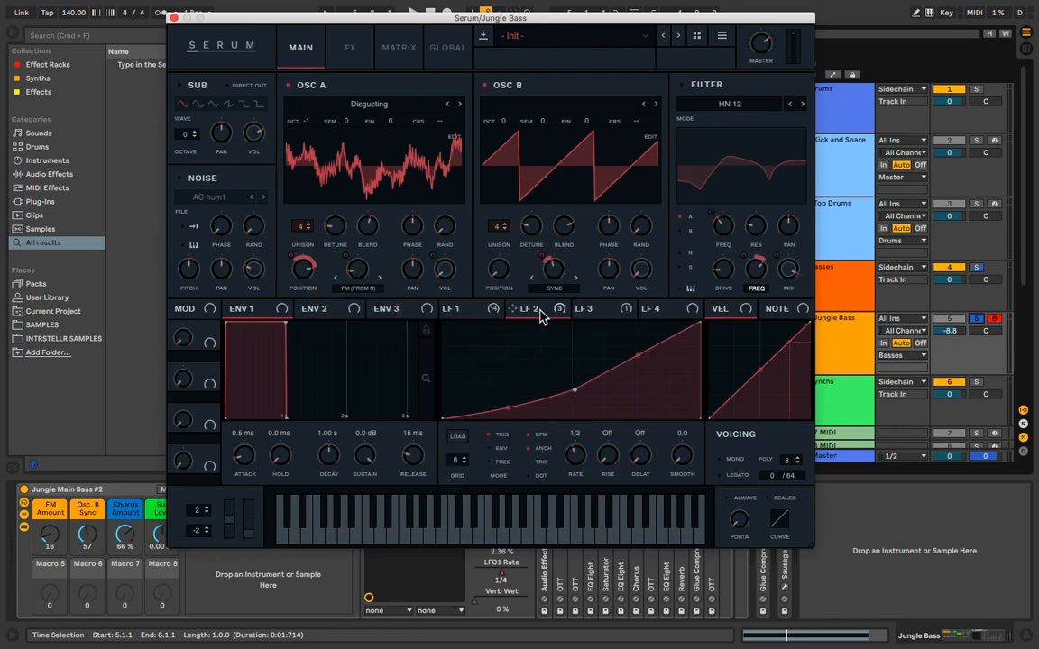
mouse_move(554, 284)
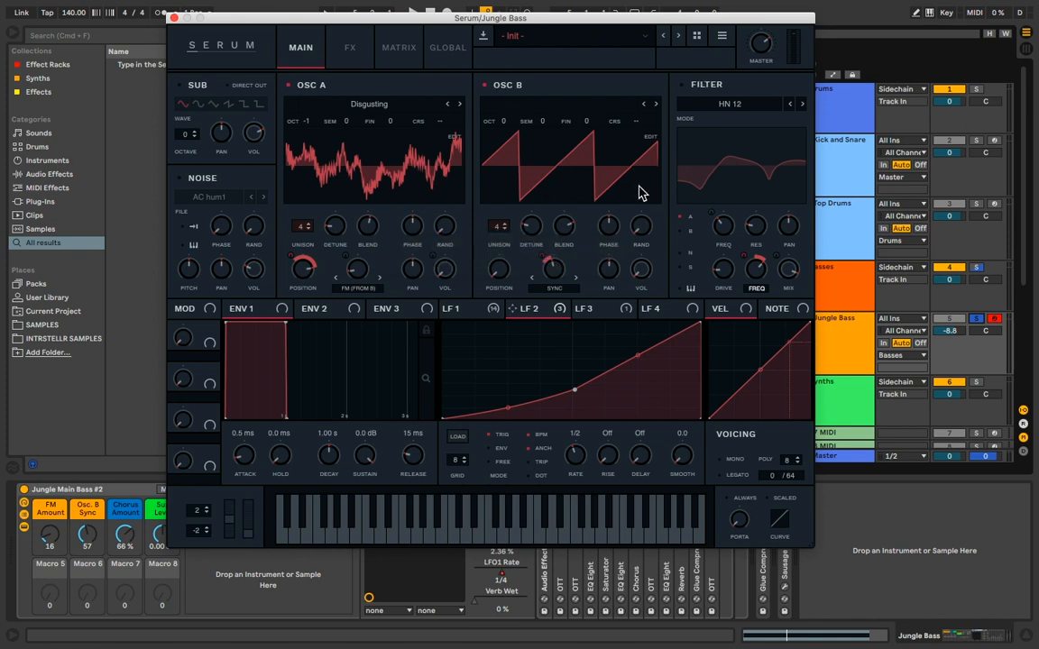
Play the bass and switch OSC B off and on again to compare the sound with and without it
key("space")
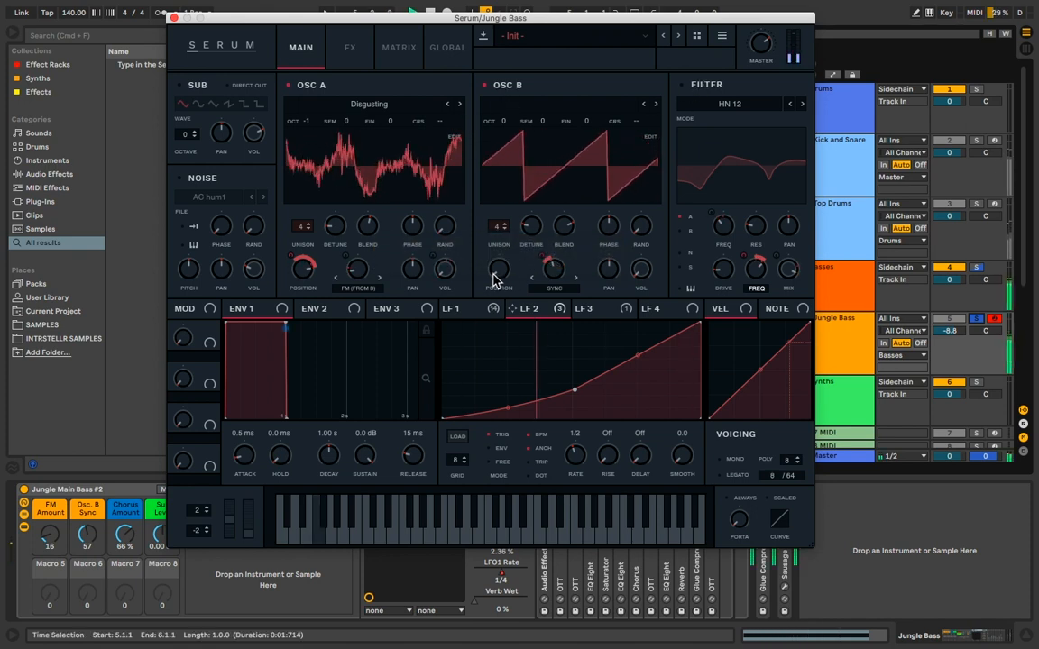
left_click(484, 86)
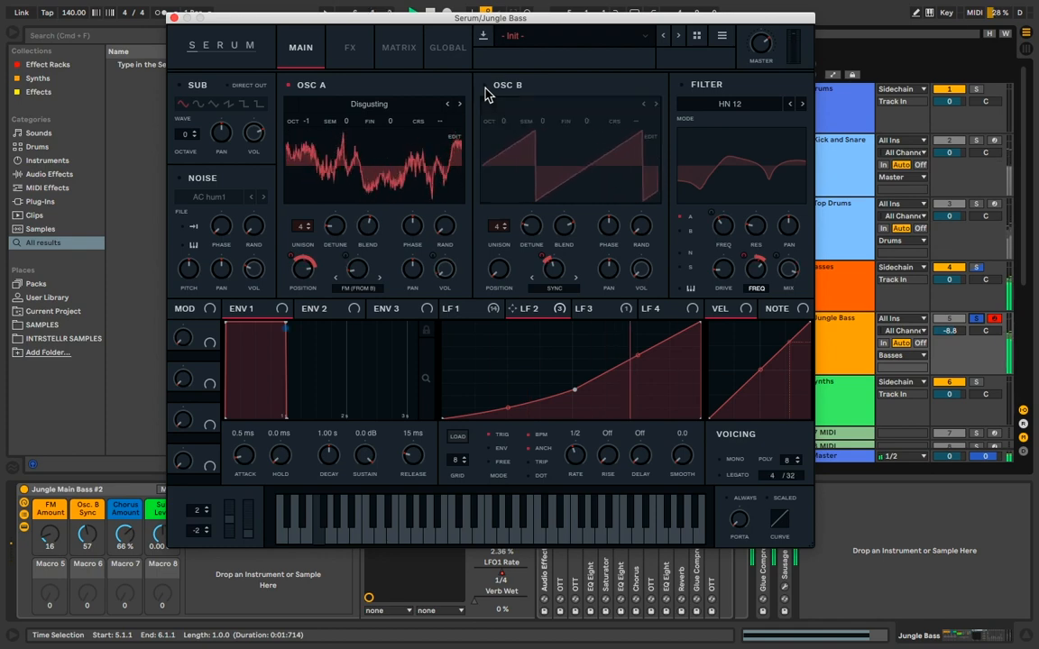
left_click(485, 86)
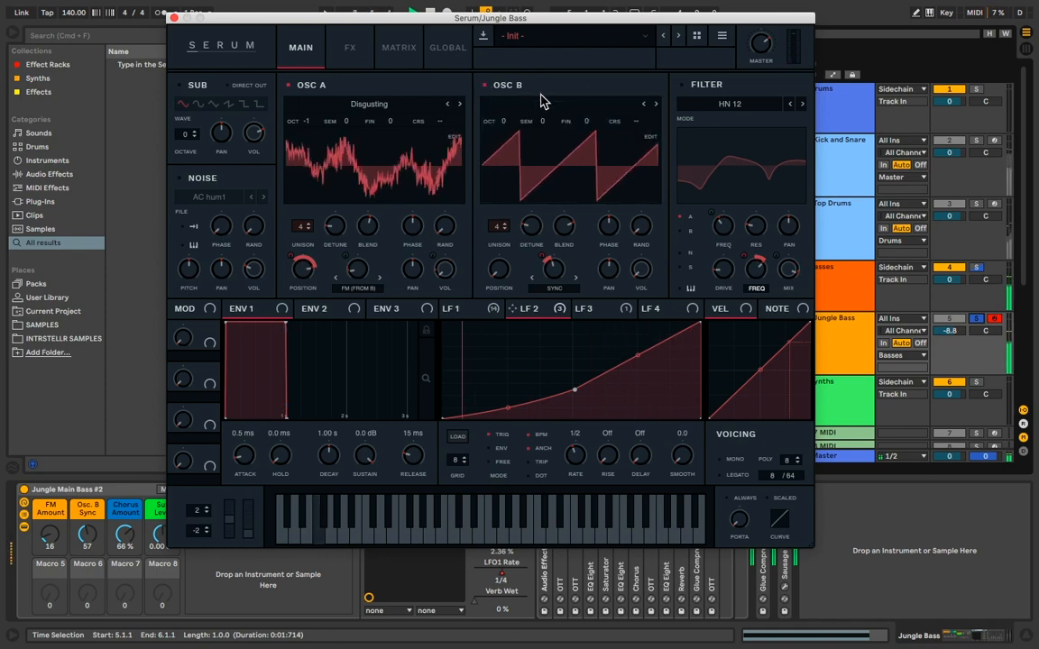
Turn Serum's main HN 12 filter back on
left_click_drag(622, 28, 629, 52)
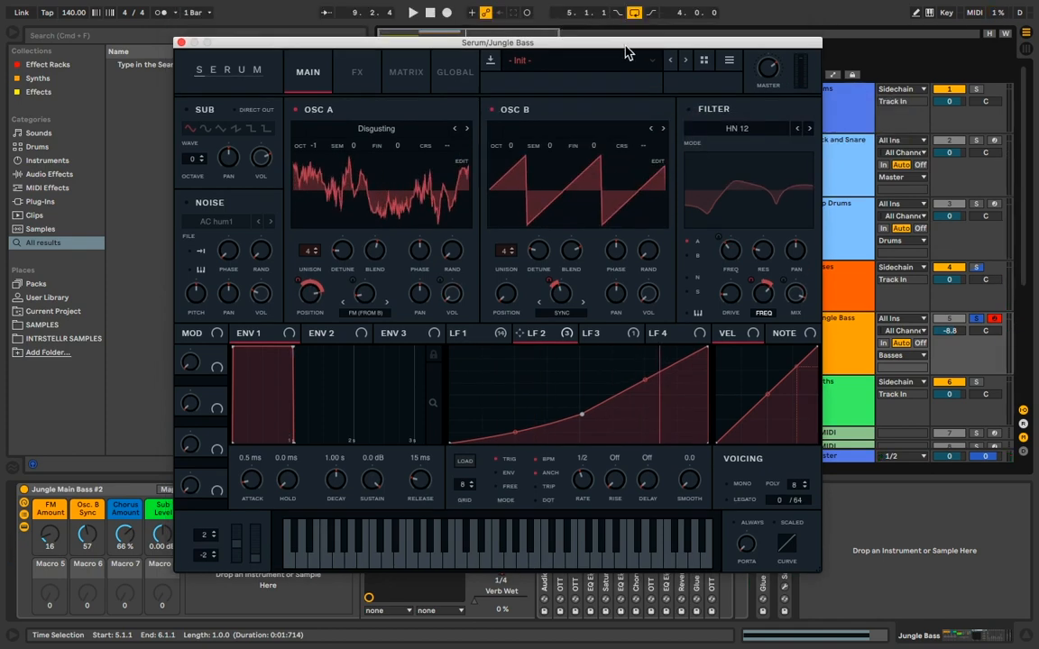
left_click(687, 111)
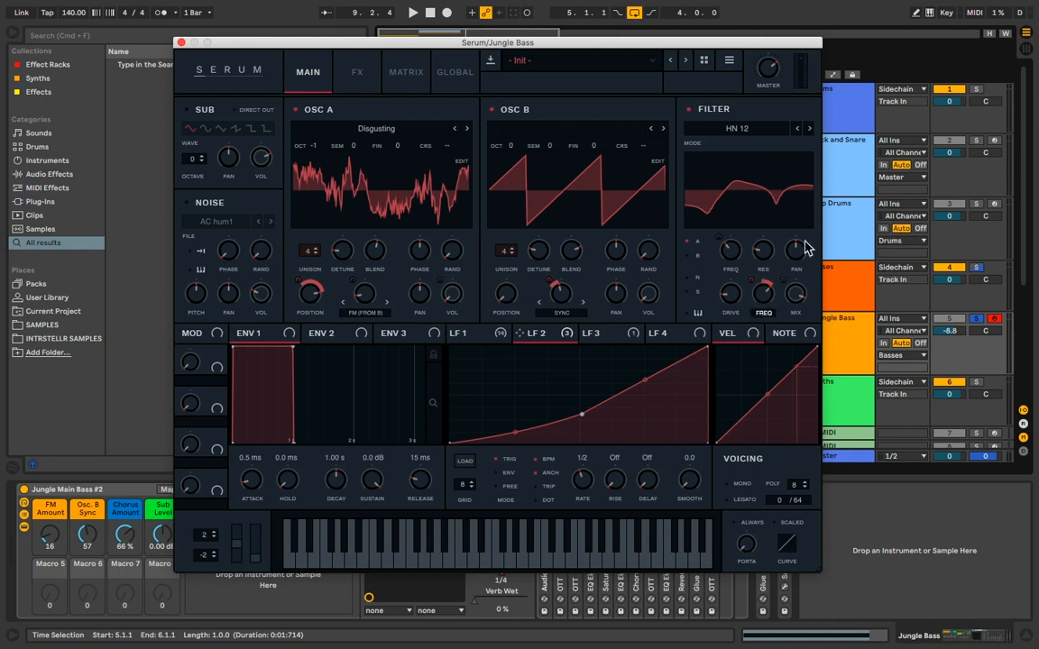
Inspect how LFO 1 and LFO 2 modulate the main filter's knobs, including its frequency and mix
left_click(495, 338)
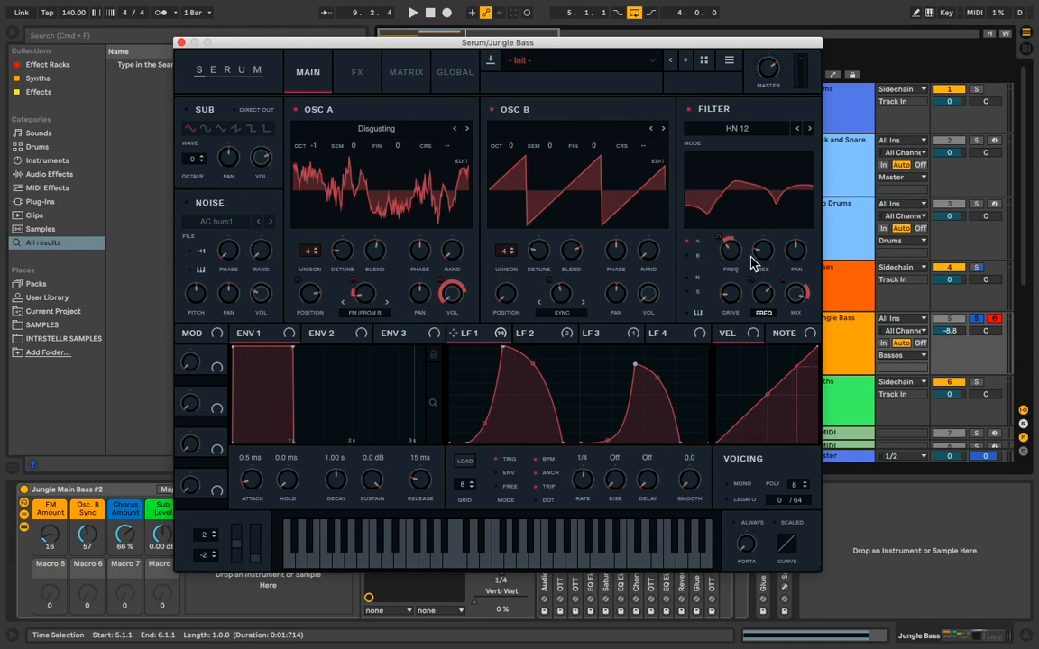
left_click(537, 334)
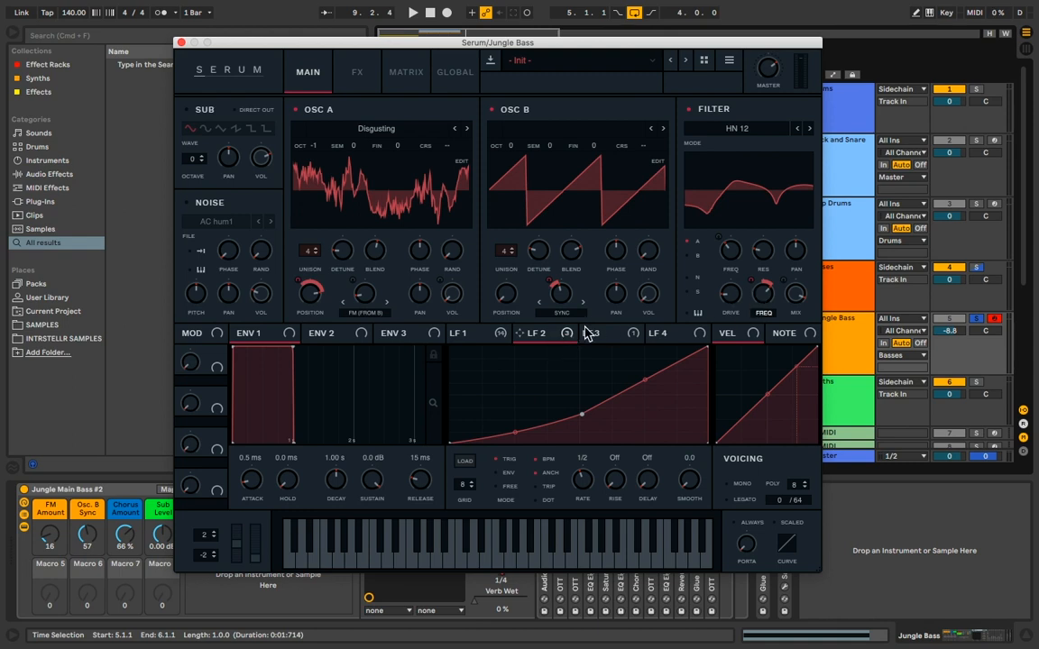
left_click(499, 335)
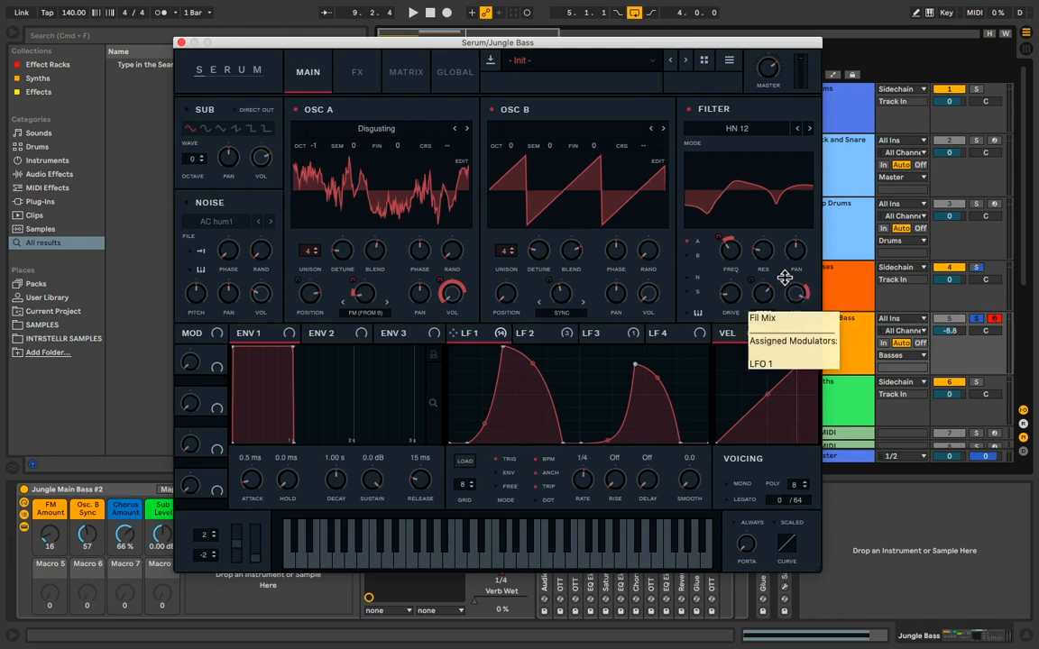
Play the bass and switch the main filter off and on again to compare the sound
key("space")
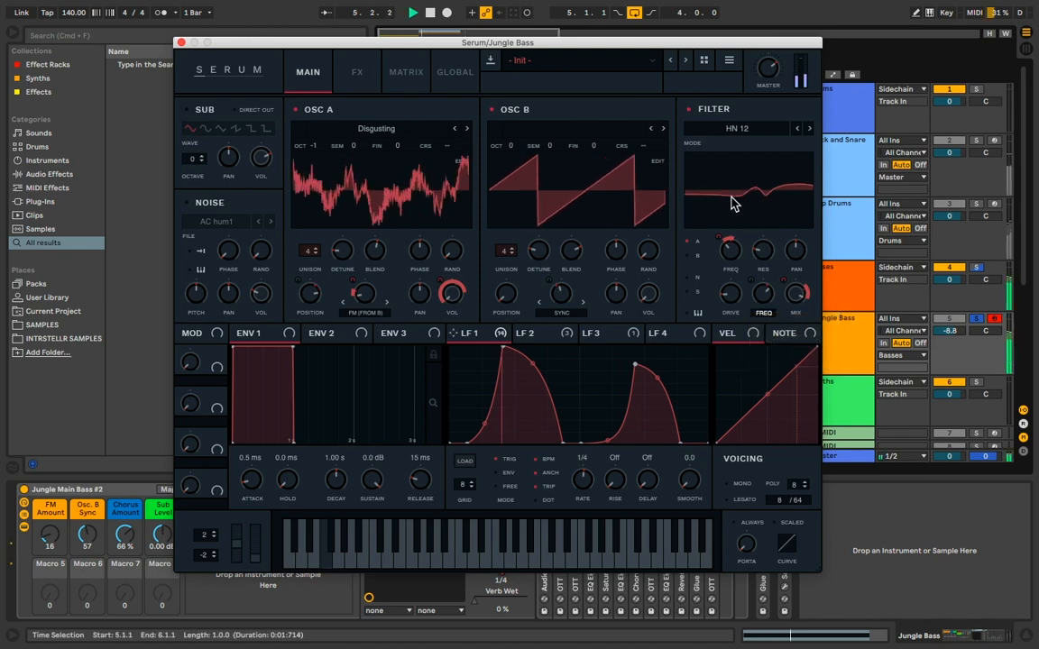
left_click(689, 110)
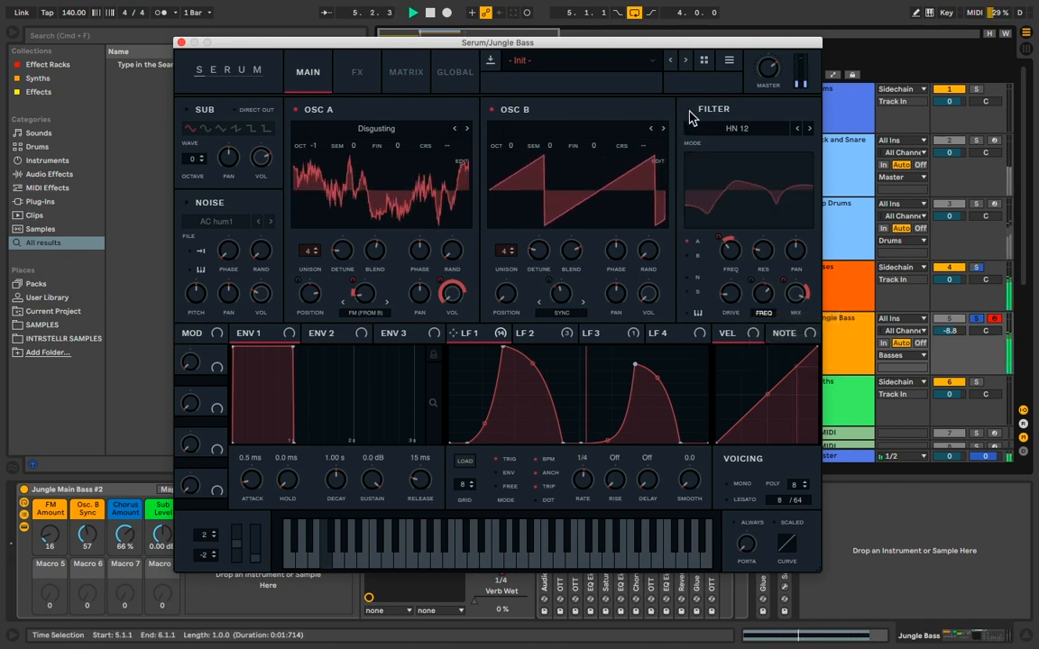
left_click(689, 110)
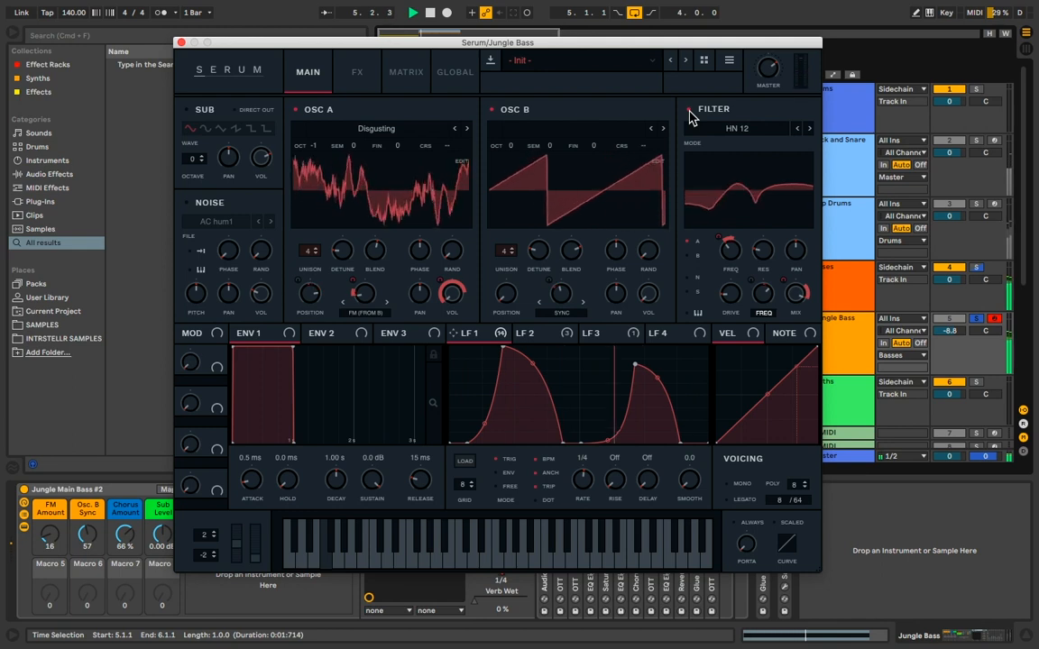
key("space")
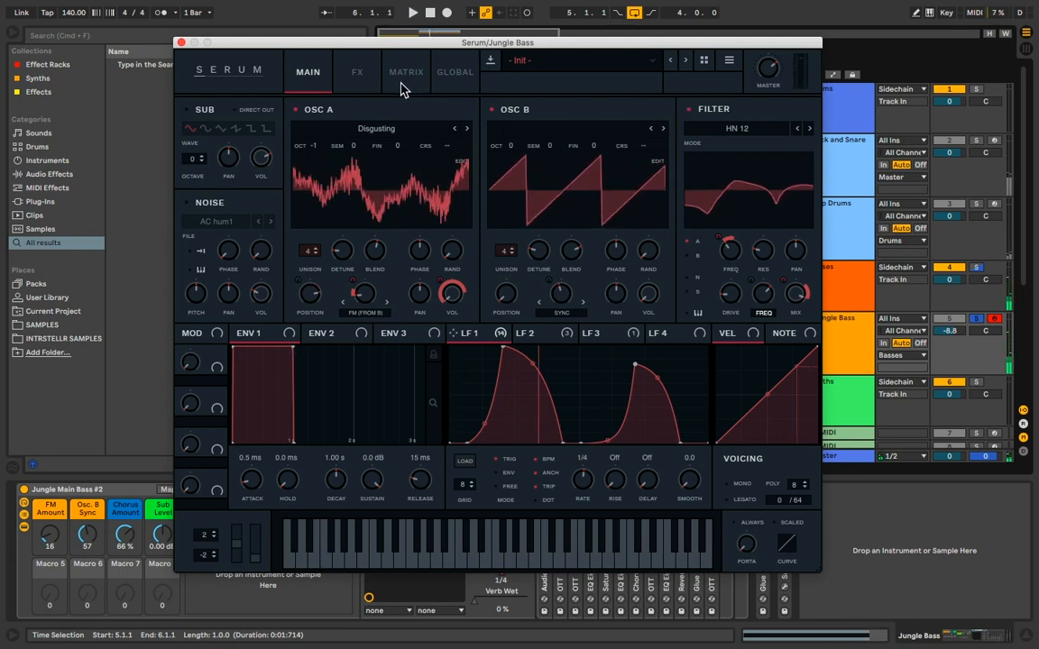
Turn on Serum's Hyper/Dimension effect and audition the bass with it
left_click(355, 74)
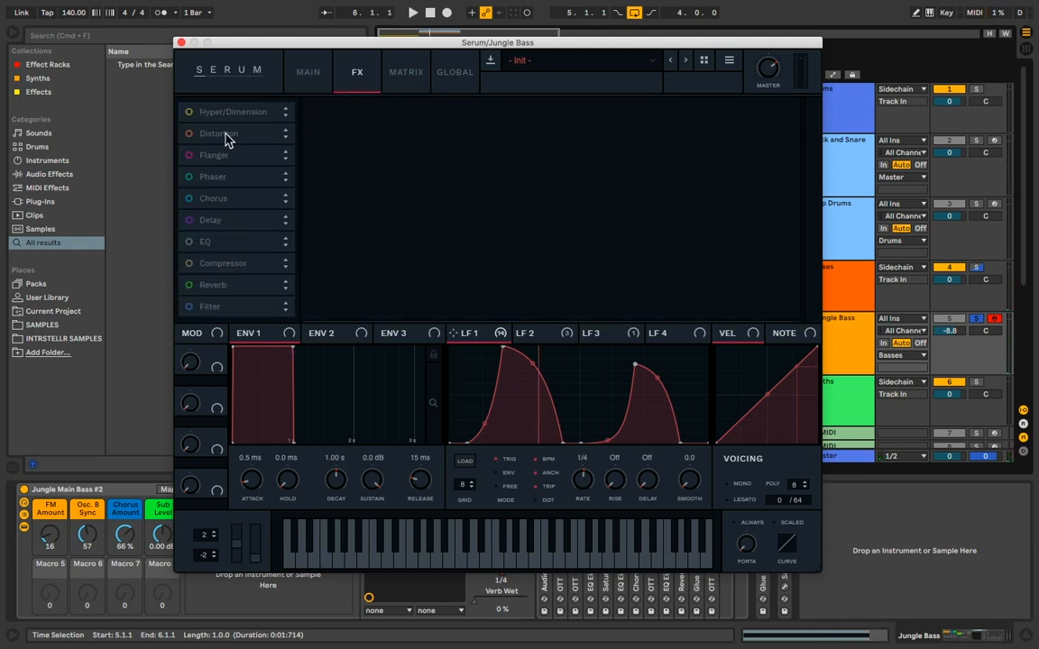
left_click(189, 112)
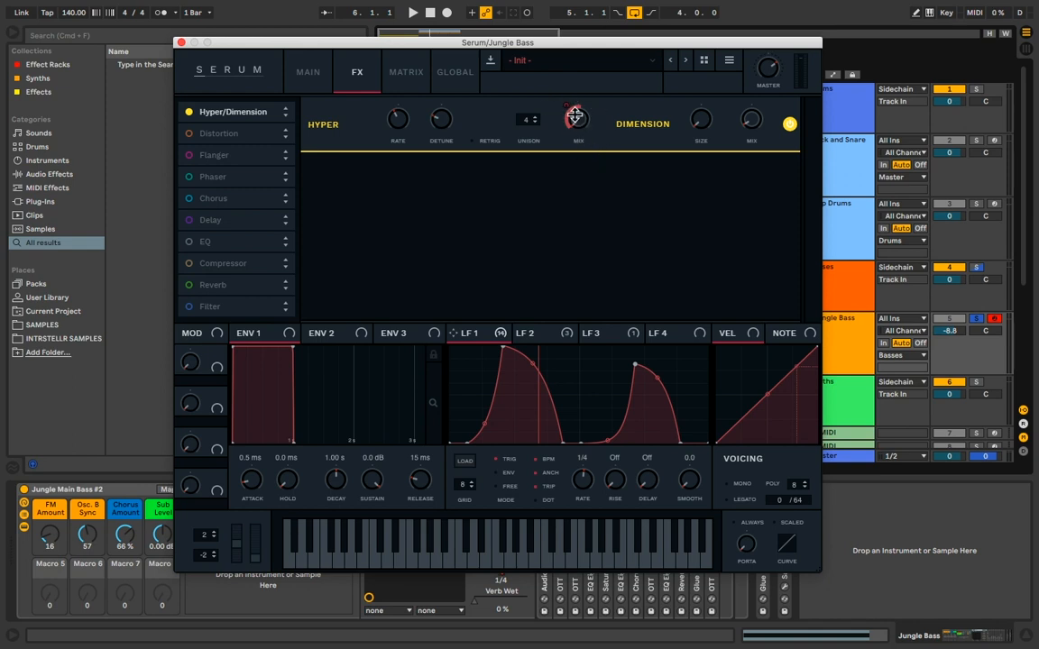
mouse_move(577, 116)
key("space")
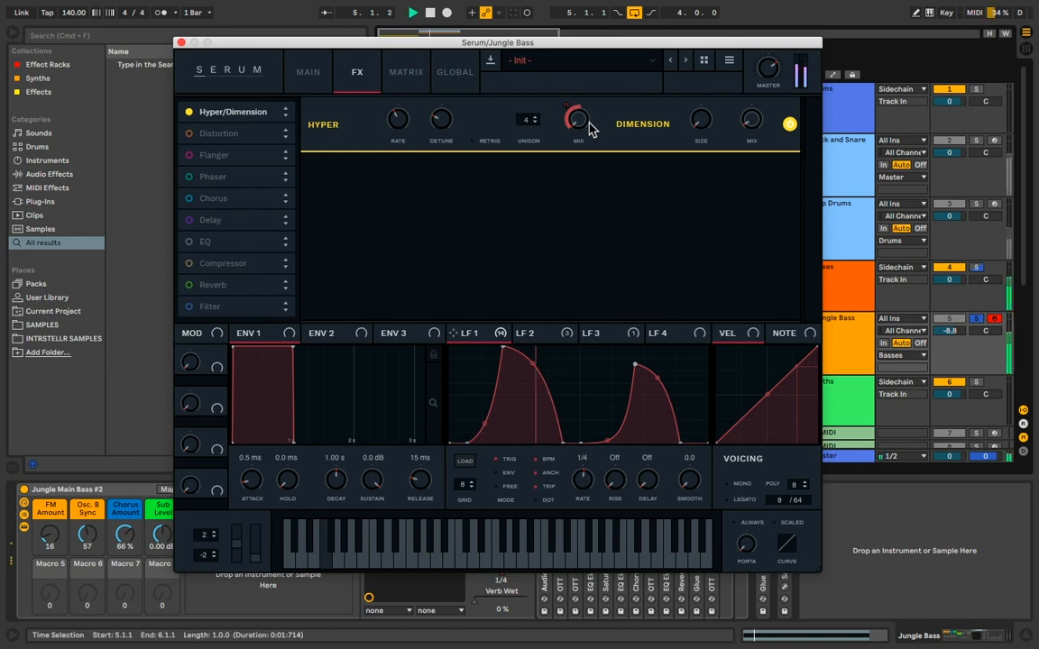
Turn on Serum's Distortion, Flanger and Chorus effects and audition the bass
left_click(188, 133)
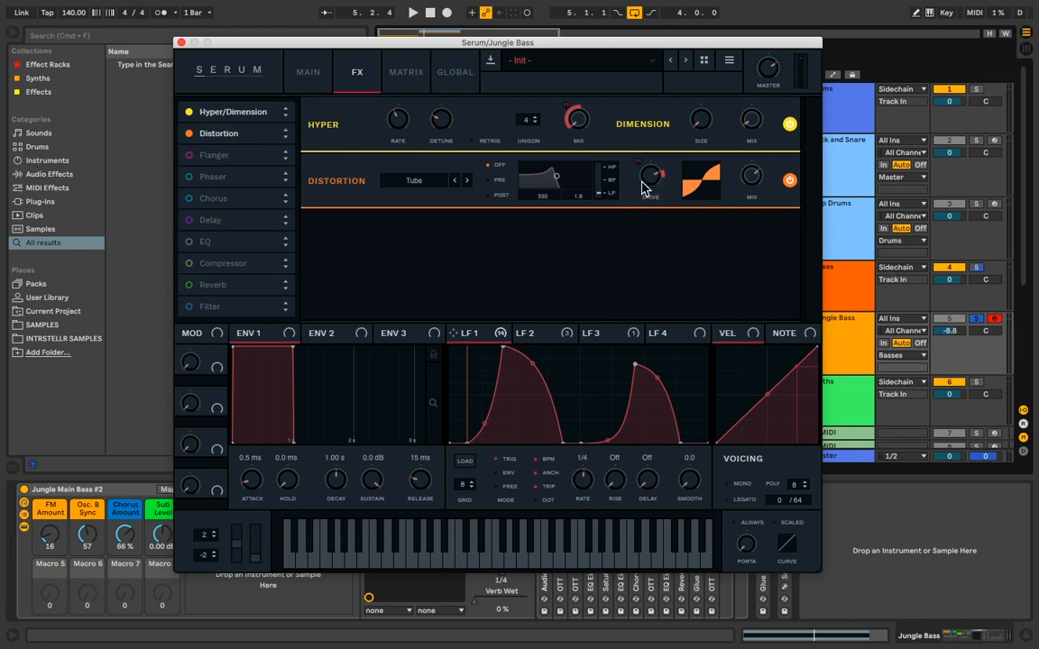
left_click(189, 155)
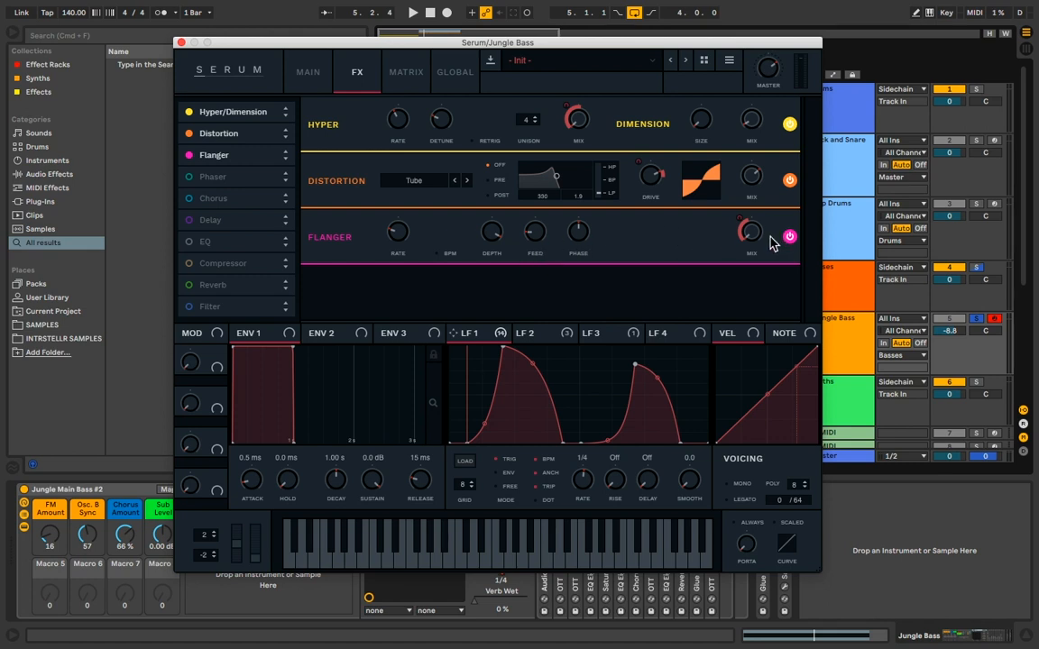
left_click(188, 199)
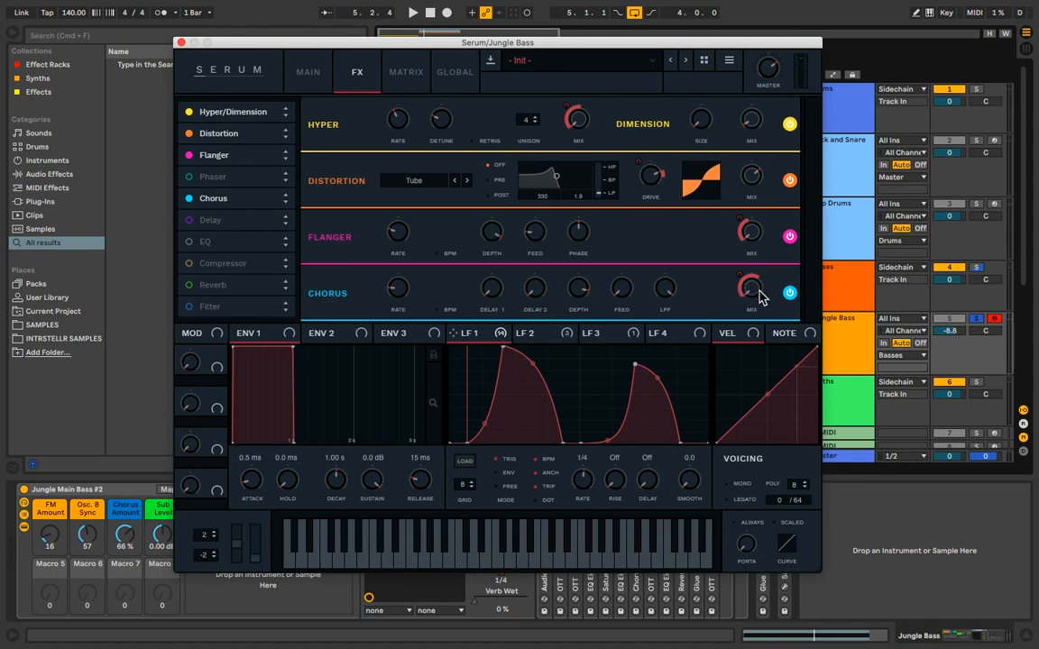
key("space")
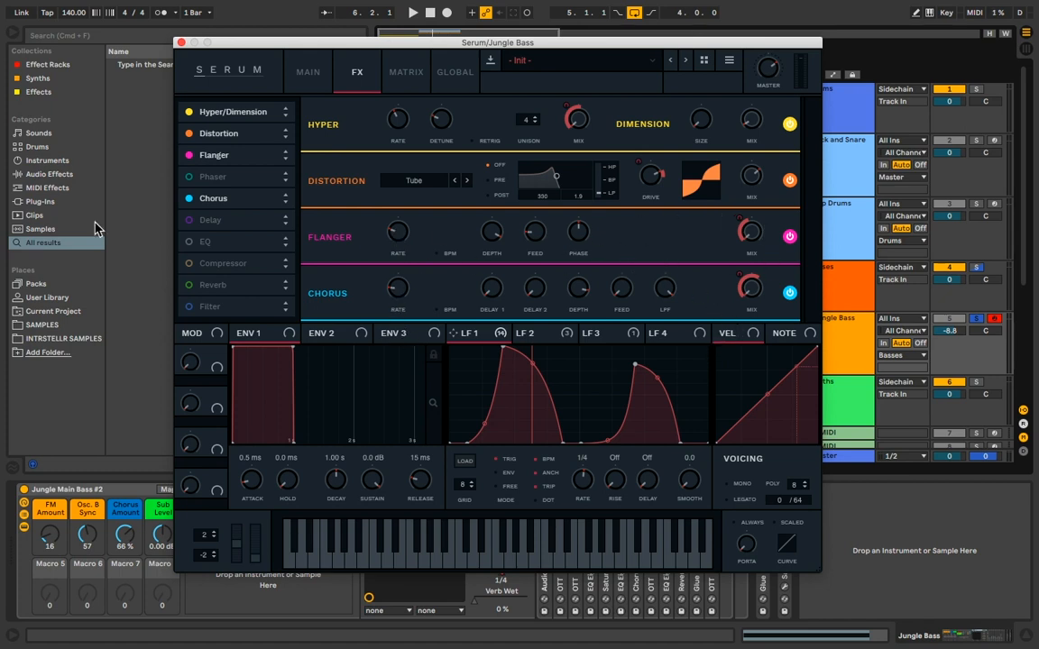
Turn on Serum's EQ effect and compare the playing bass with the EQ off and on
left_click(190, 242)
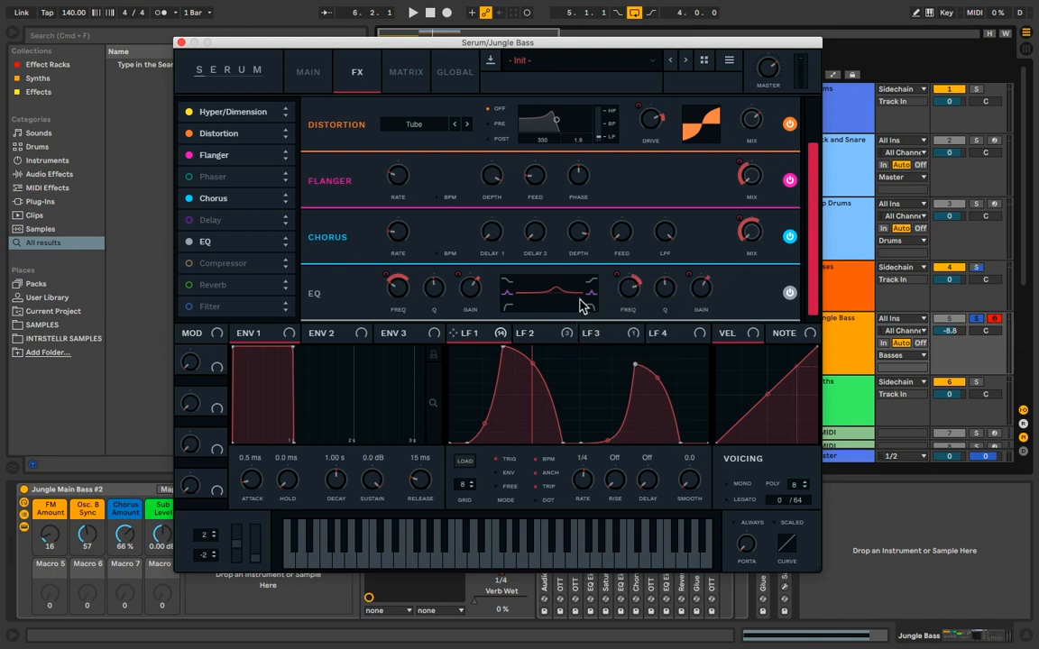
key("space")
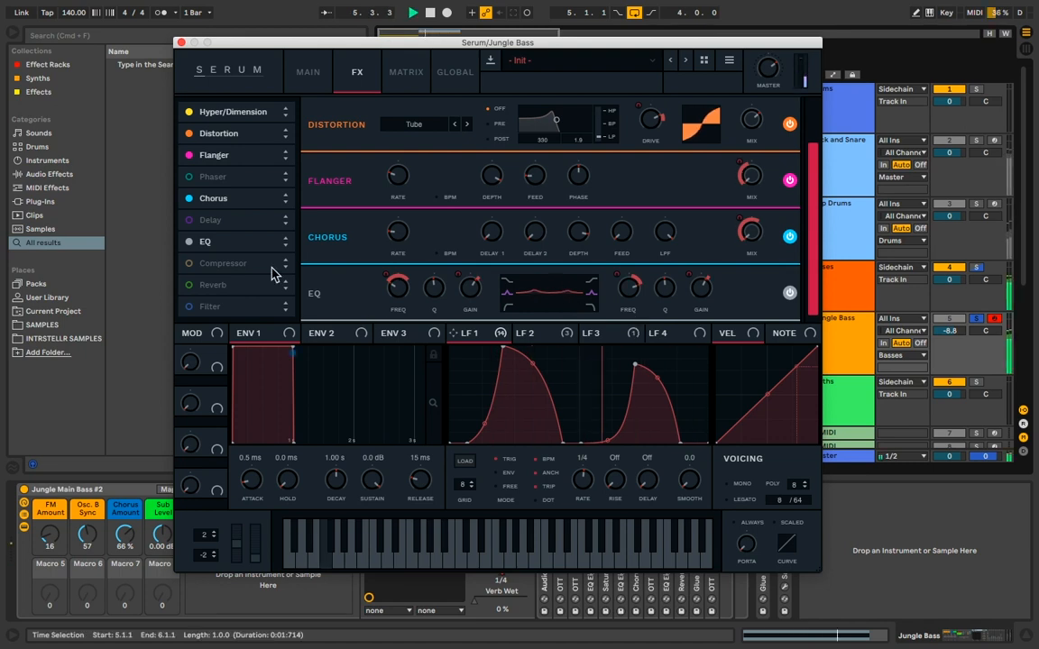
left_click(189, 241)
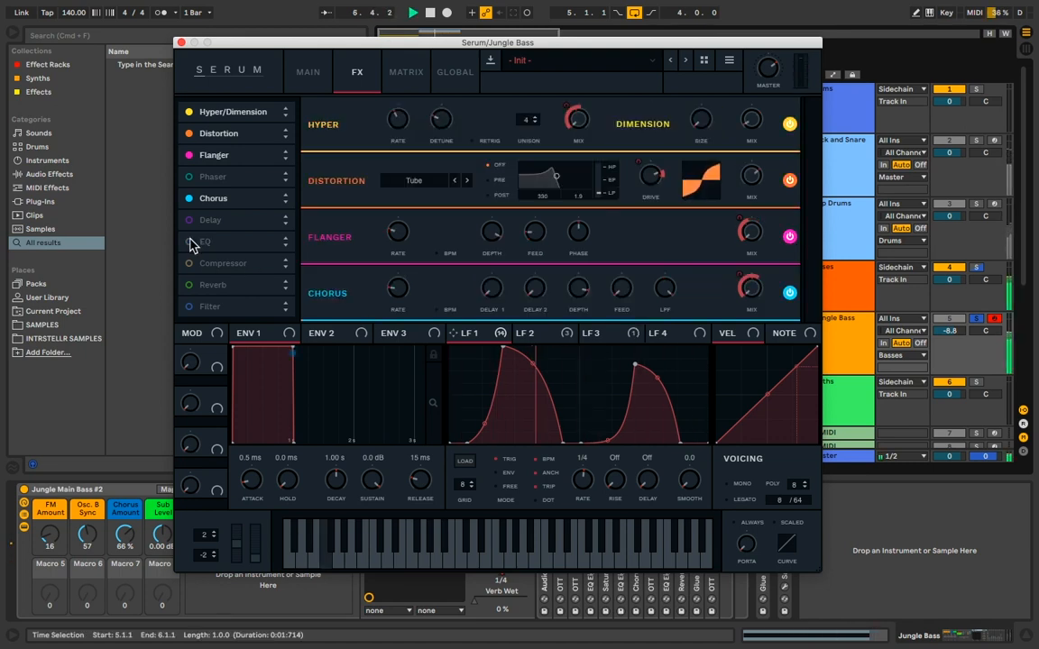
left_click(190, 242)
Turn on Serum's Compressor and Reverb effects and inspect the LFO 1 and LFO 3 modulation of the reverb mix during playback
left_click(190, 263)
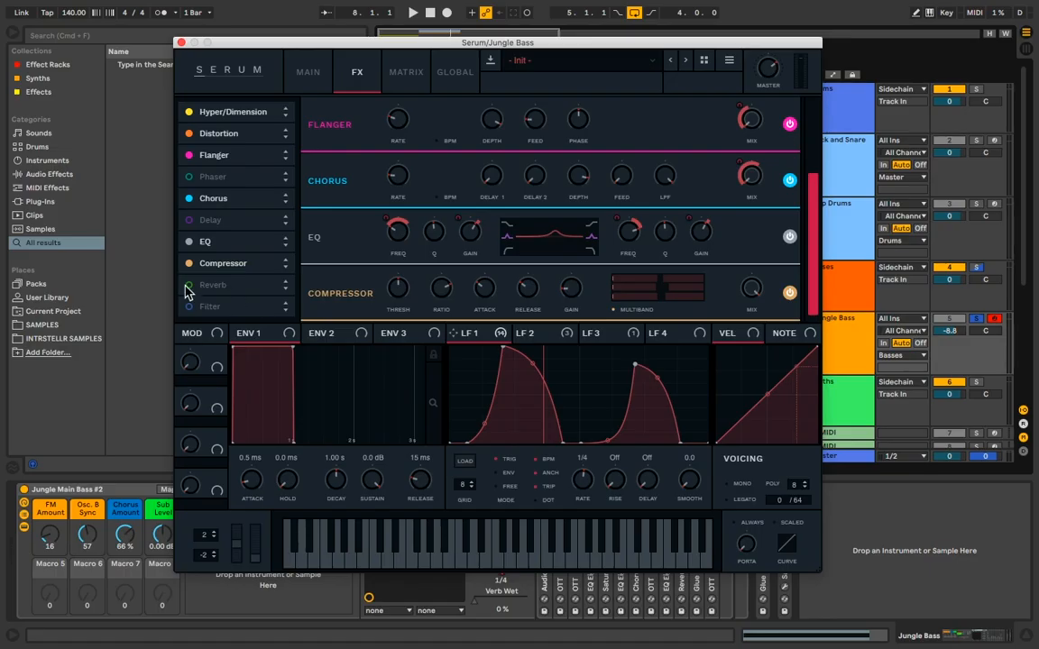
left_click(189, 285)
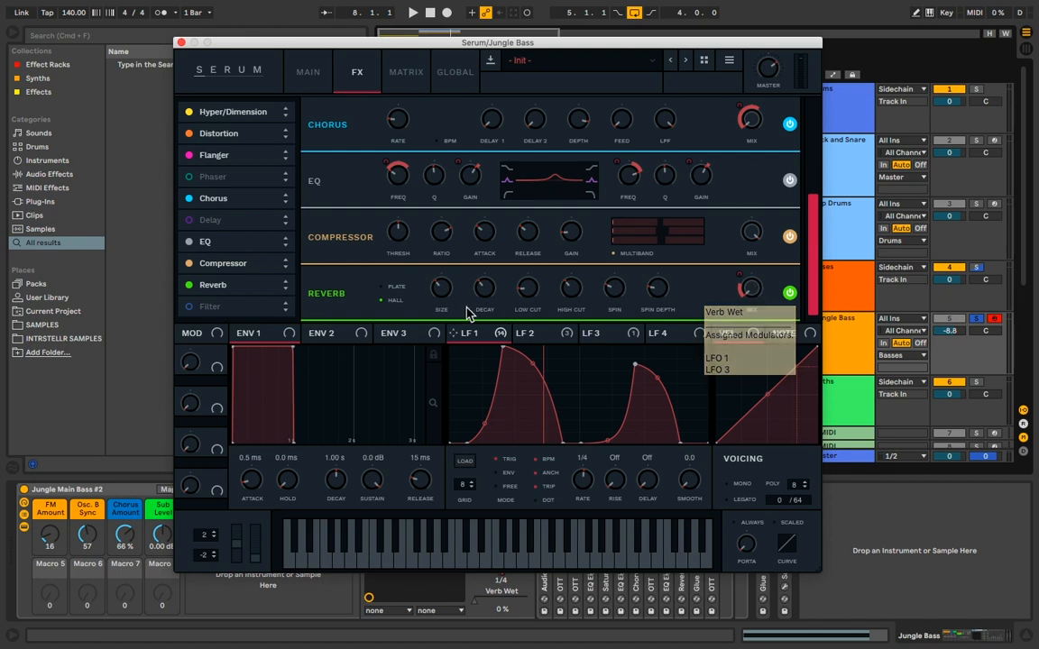
right_click(746, 275)
left_click(678, 264)
key("space")
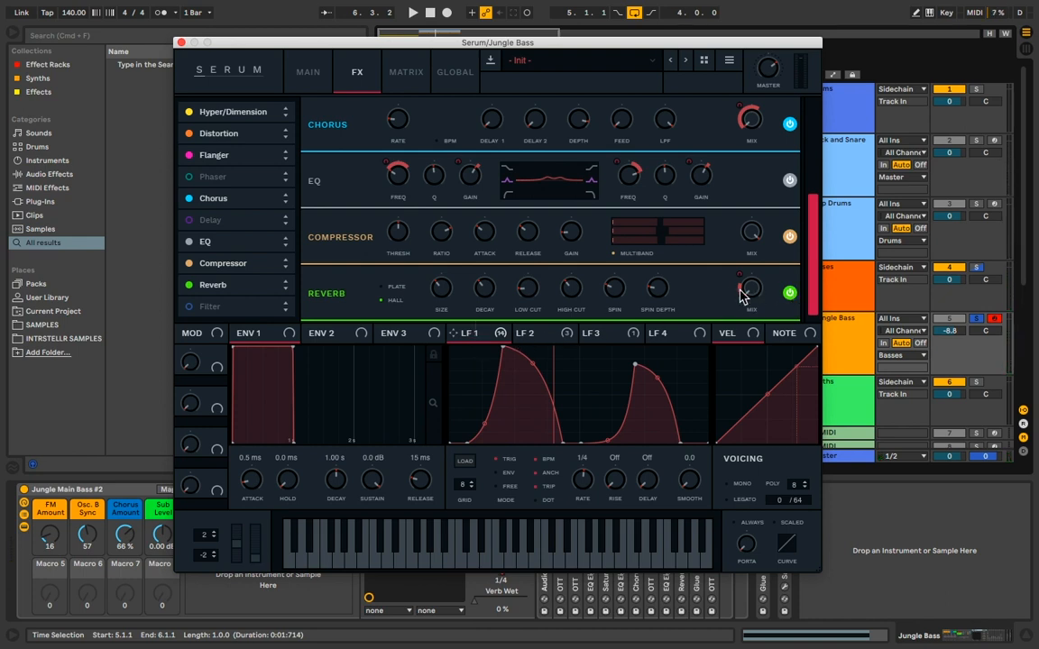
left_click(610, 335)
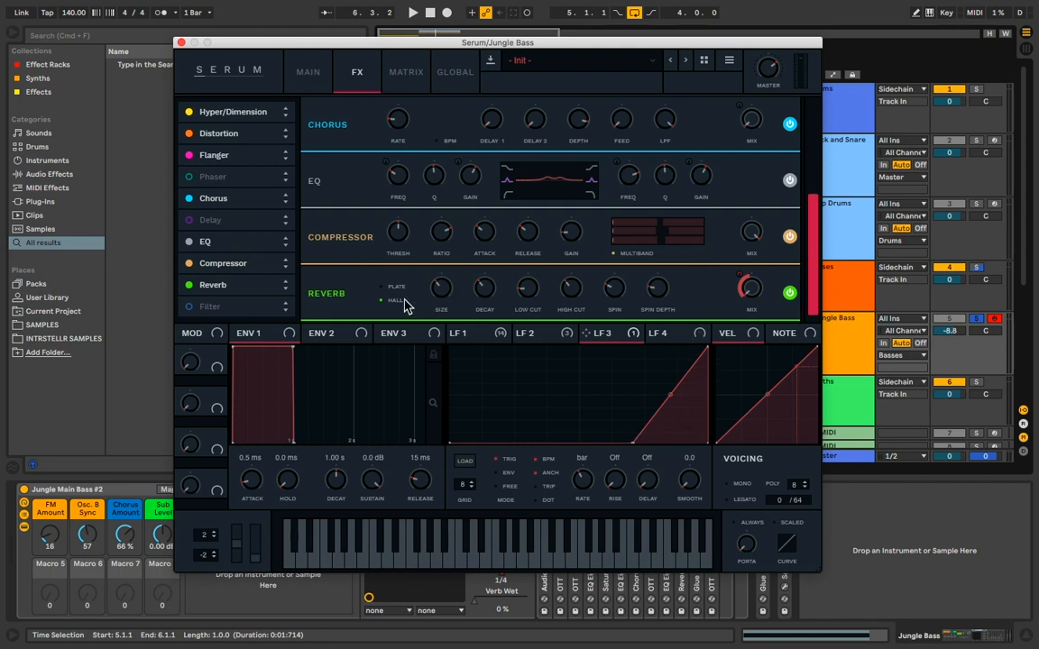
key("space")
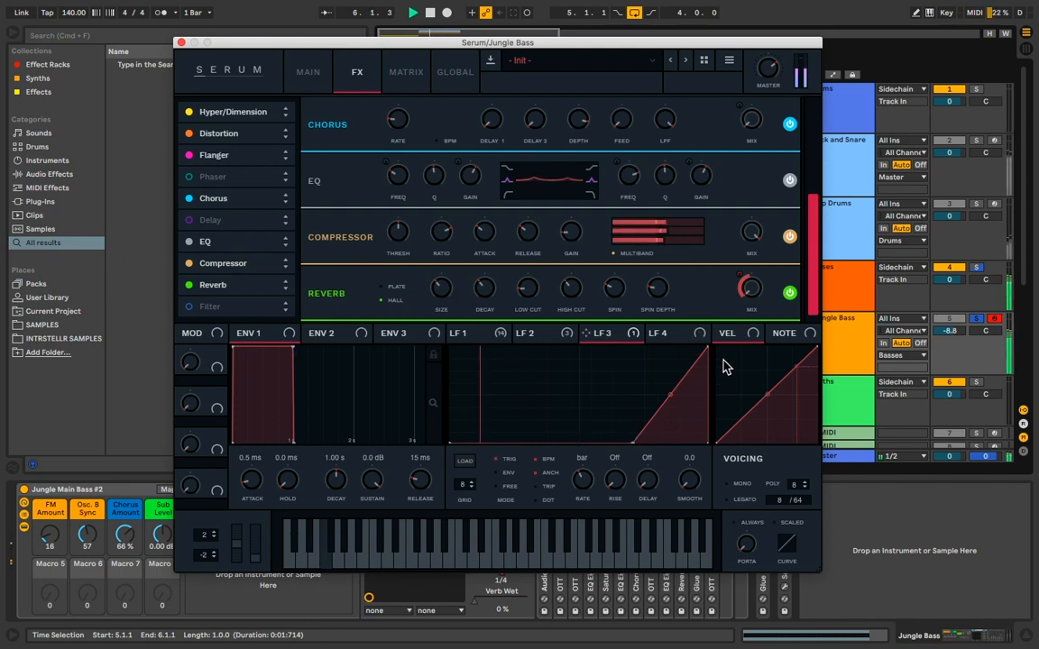
Turn on Serum's MG Low 6 filter effect, check its LFO 1 modulation and compare the bass with it off and on
left_click(202, 309)
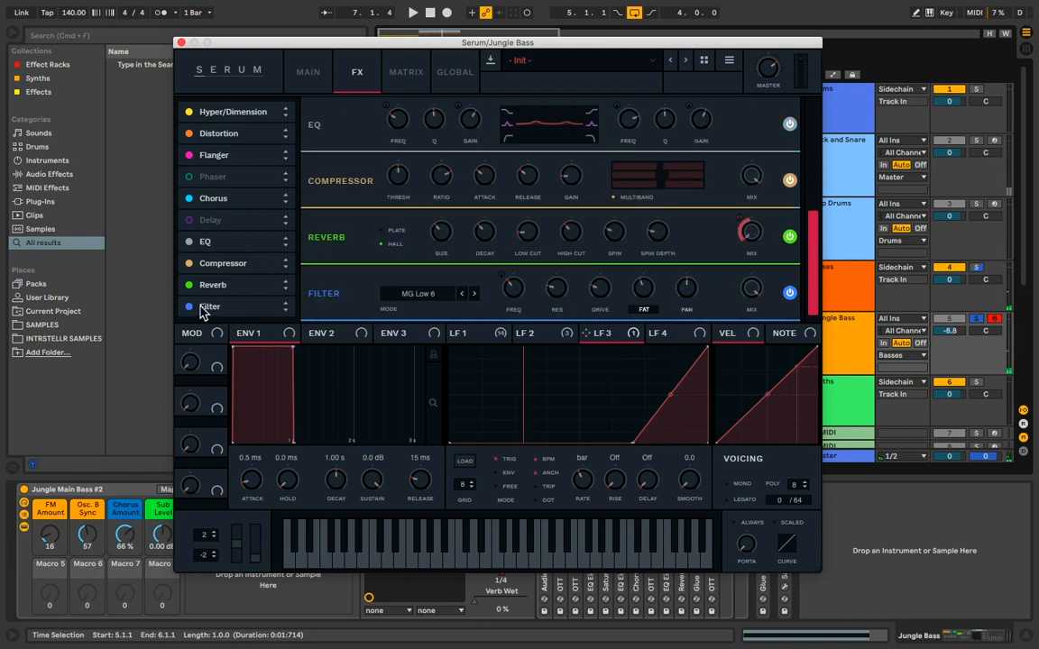
left_click(499, 333)
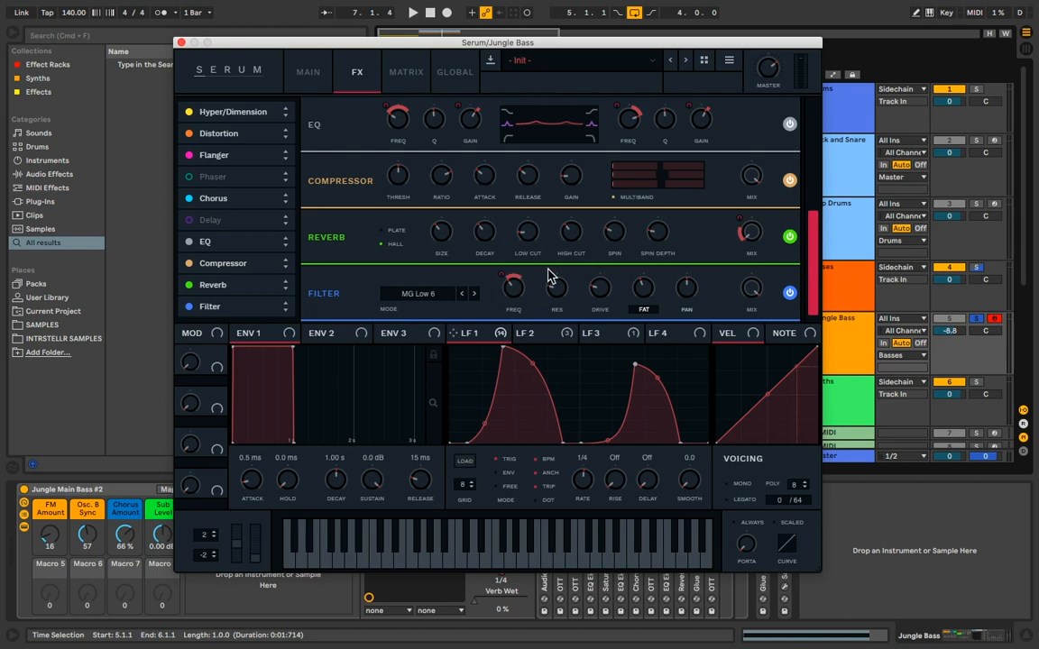
left_click(190, 306)
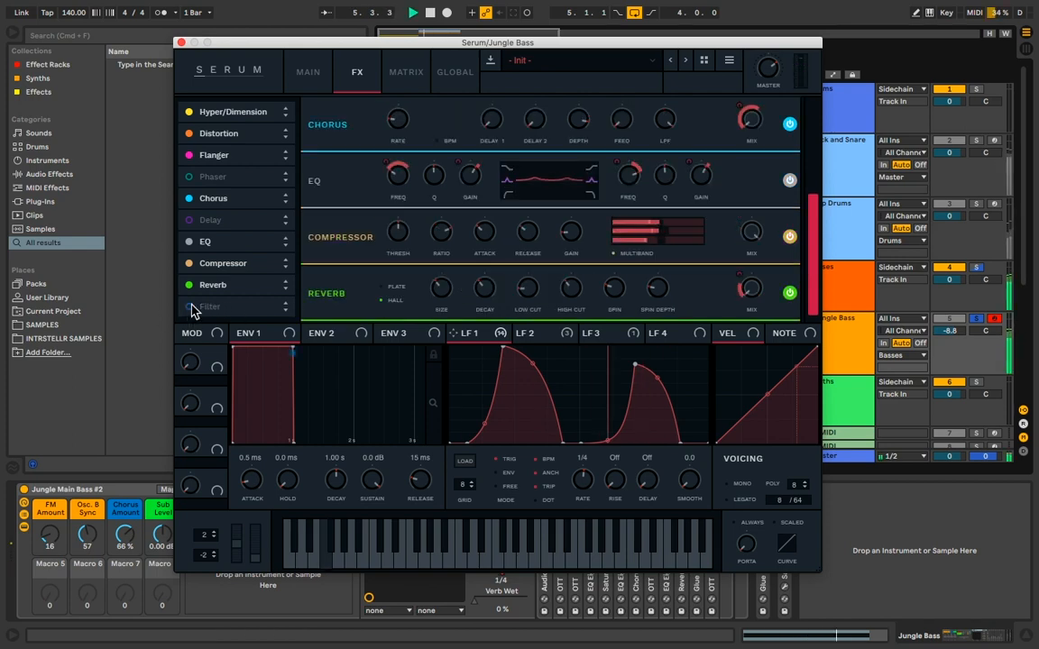
left_click(189, 307)
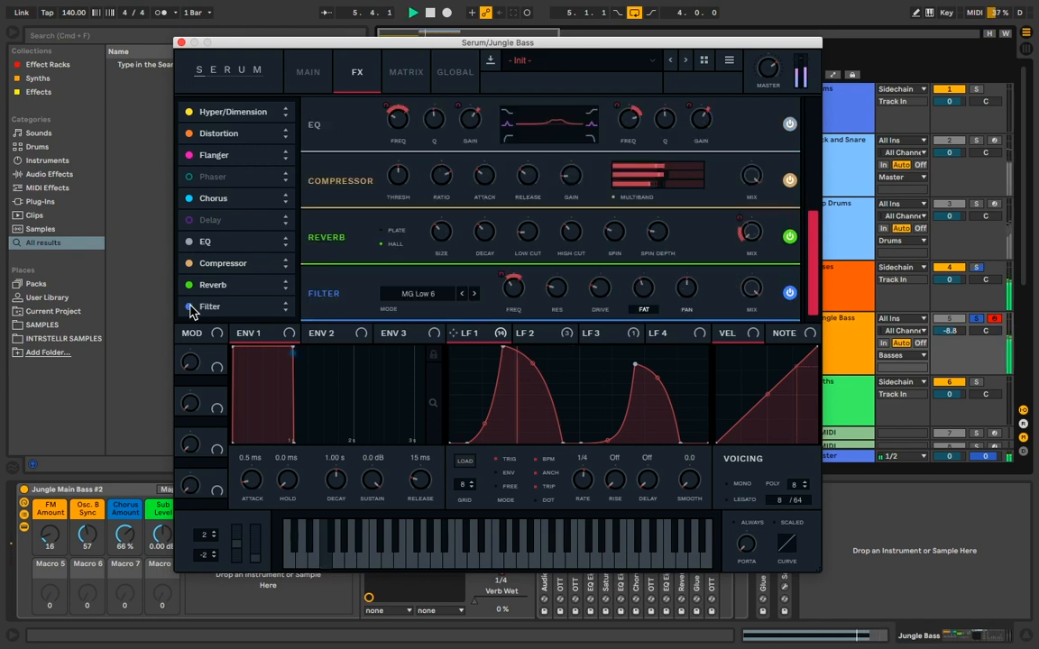
Close Serum after returning to its main page, collapse its device and turn on the Audio Effect Rack that follows it
left_click(304, 73)
key("space")
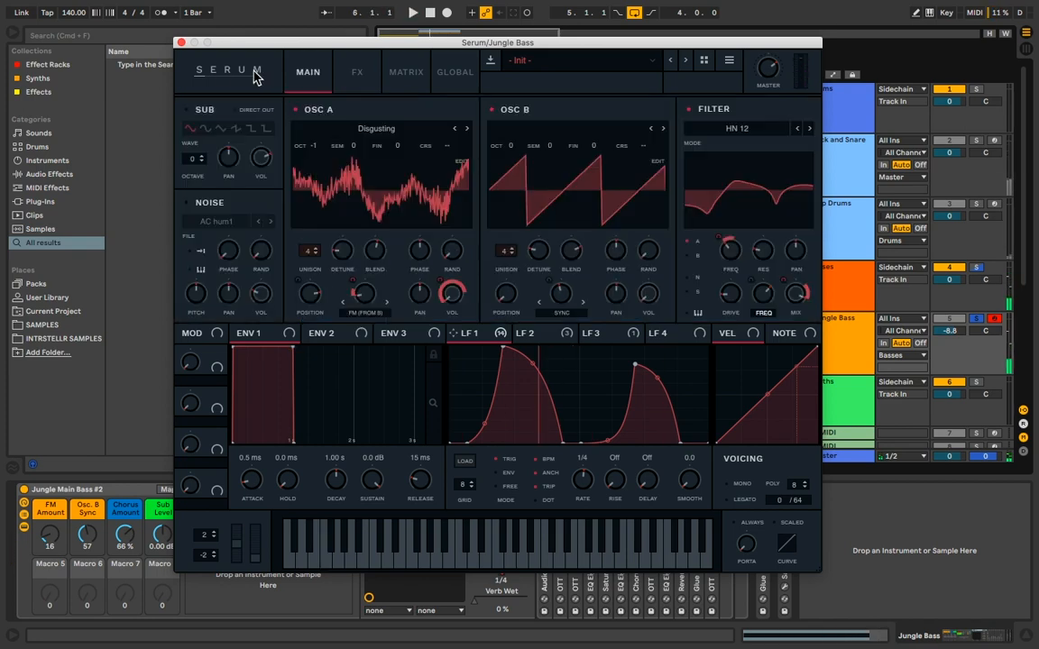
left_click(180, 44)
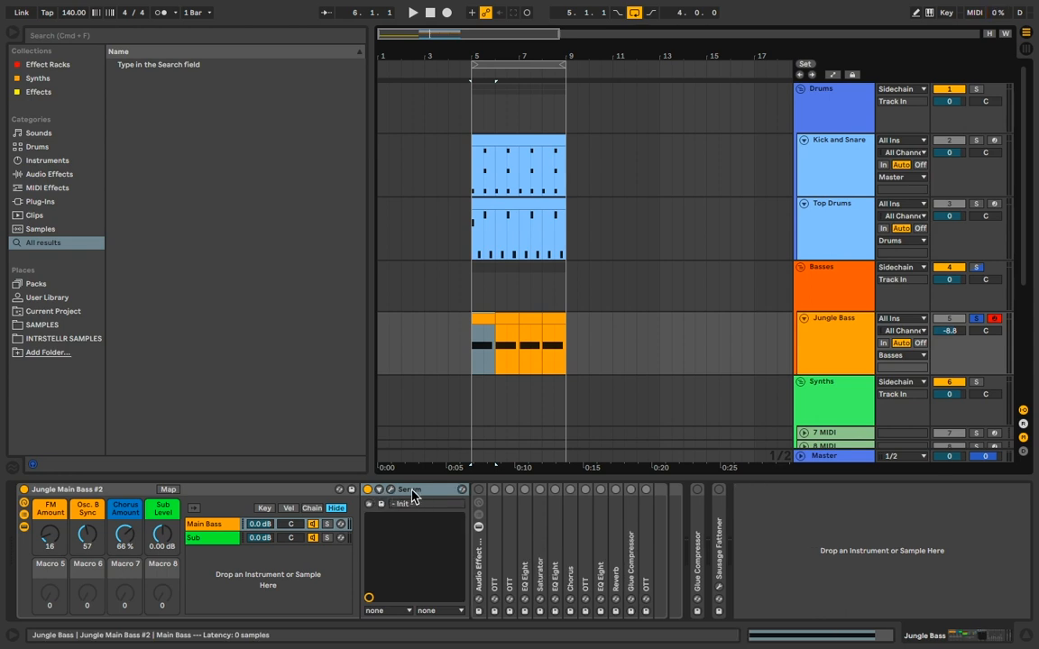
left_click(379, 490)
left_click(384, 490)
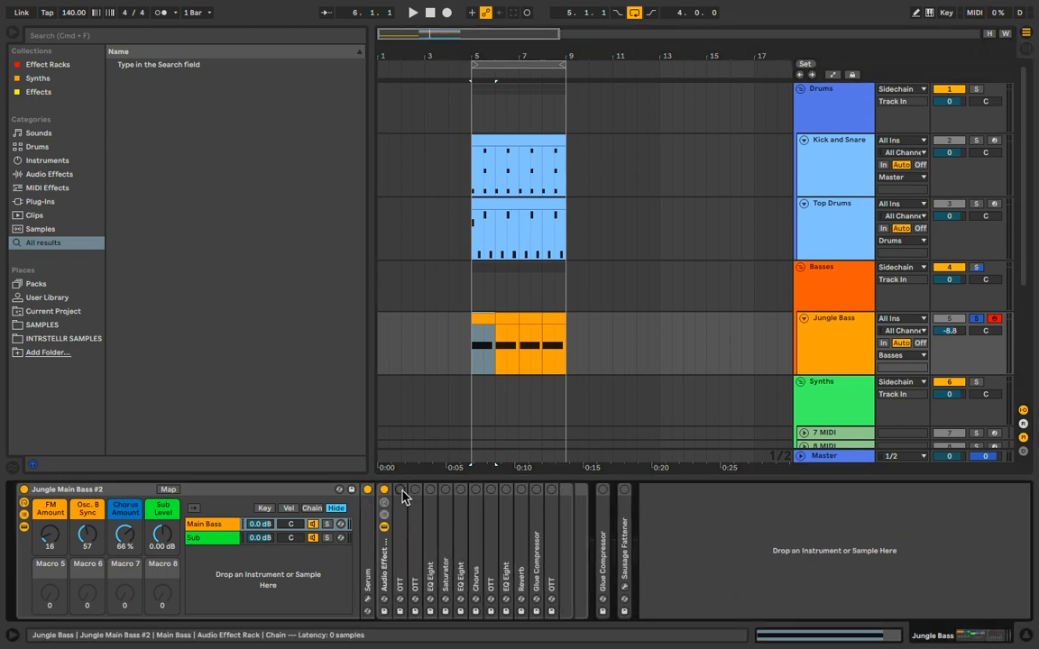
View the first OTT's settings in the rack and switch it on and off during playback to compare the bass
double_click(403, 497)
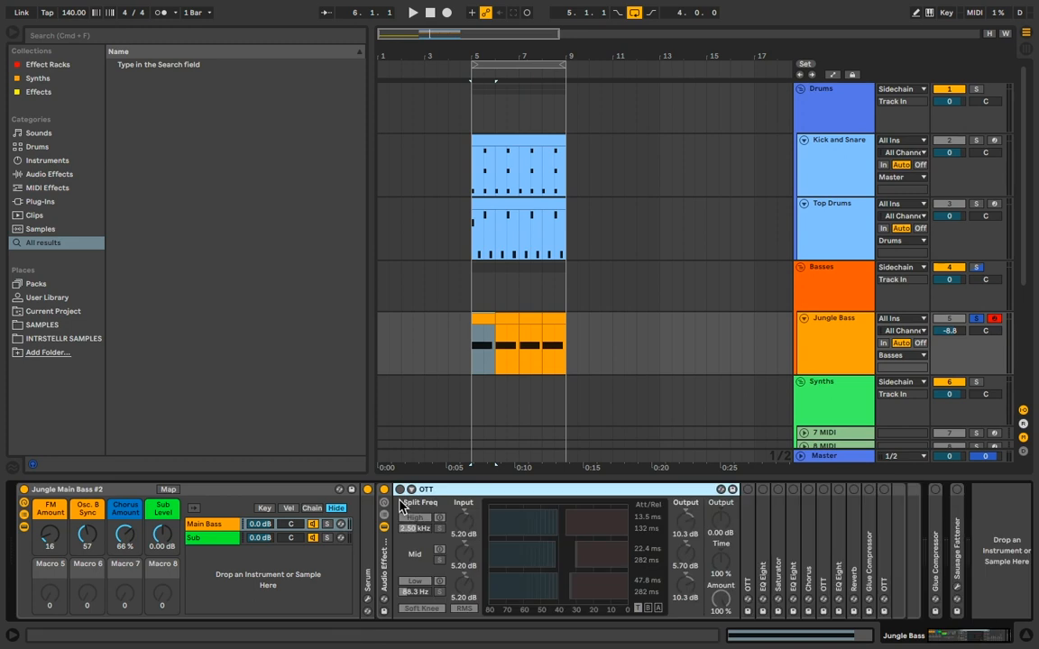
double_click(462, 490)
key("space")
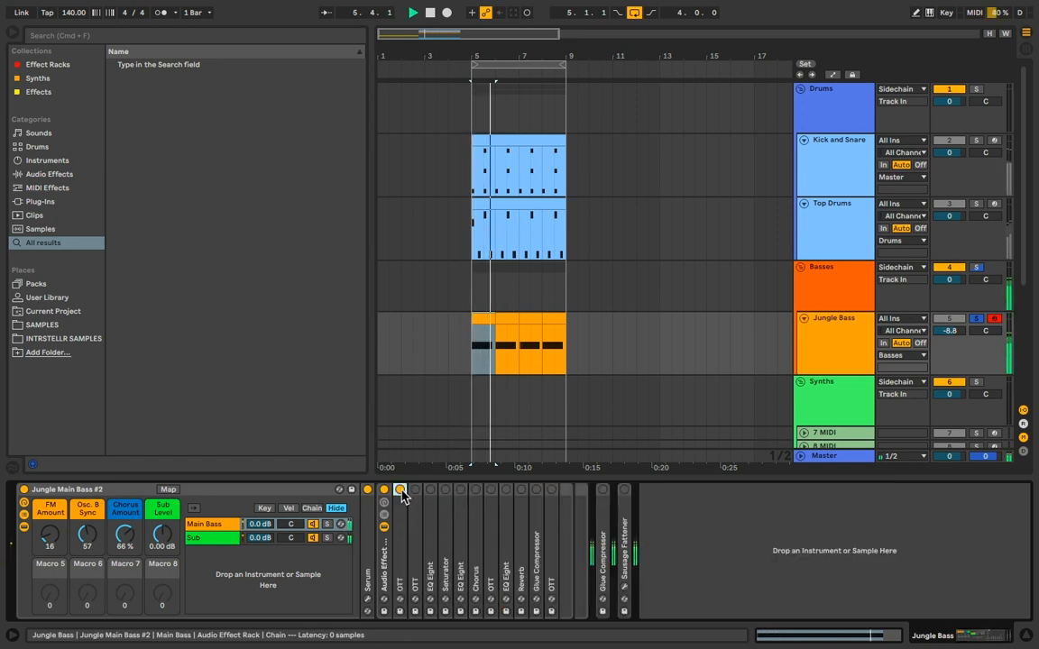
left_click(400, 490)
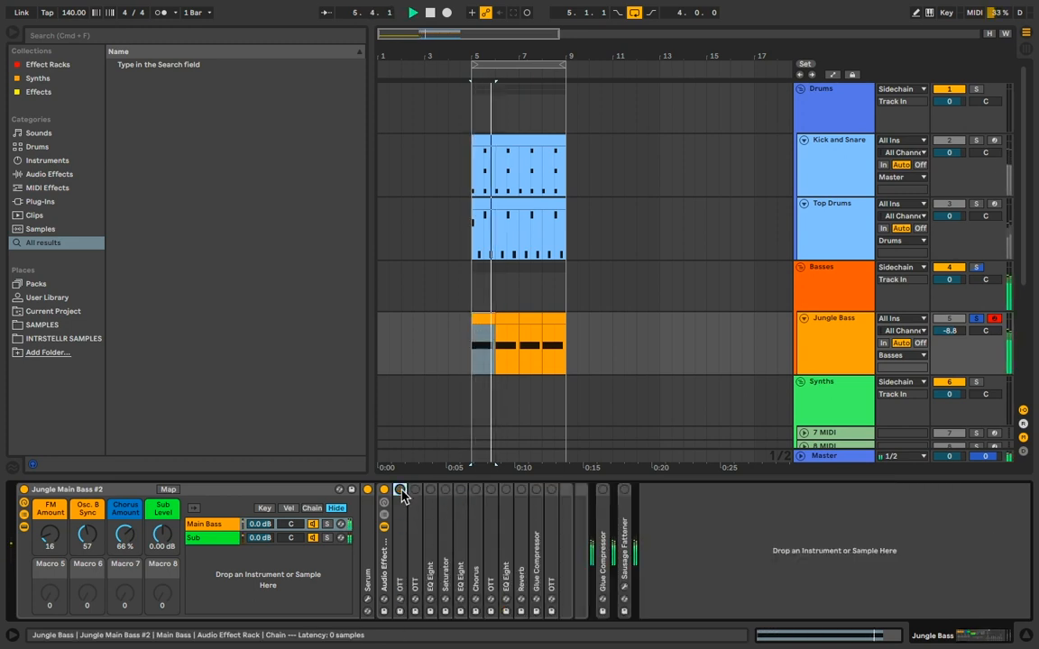
key("space")
Expand the second OTT in the rack, turn it on and audition the bass
double_click(402, 501)
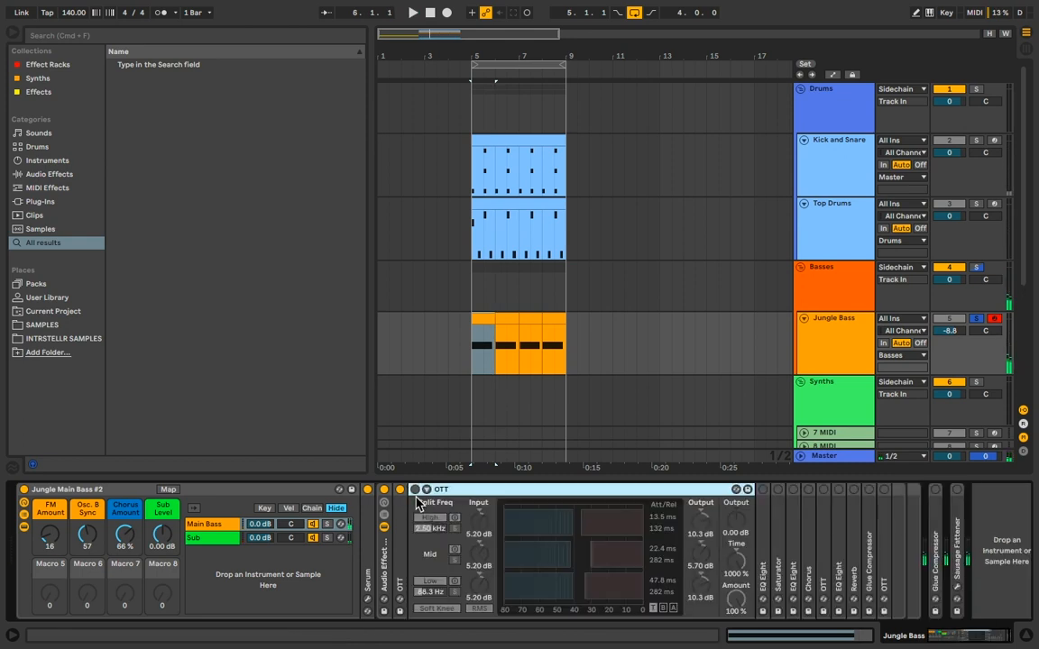
left_click(414, 489)
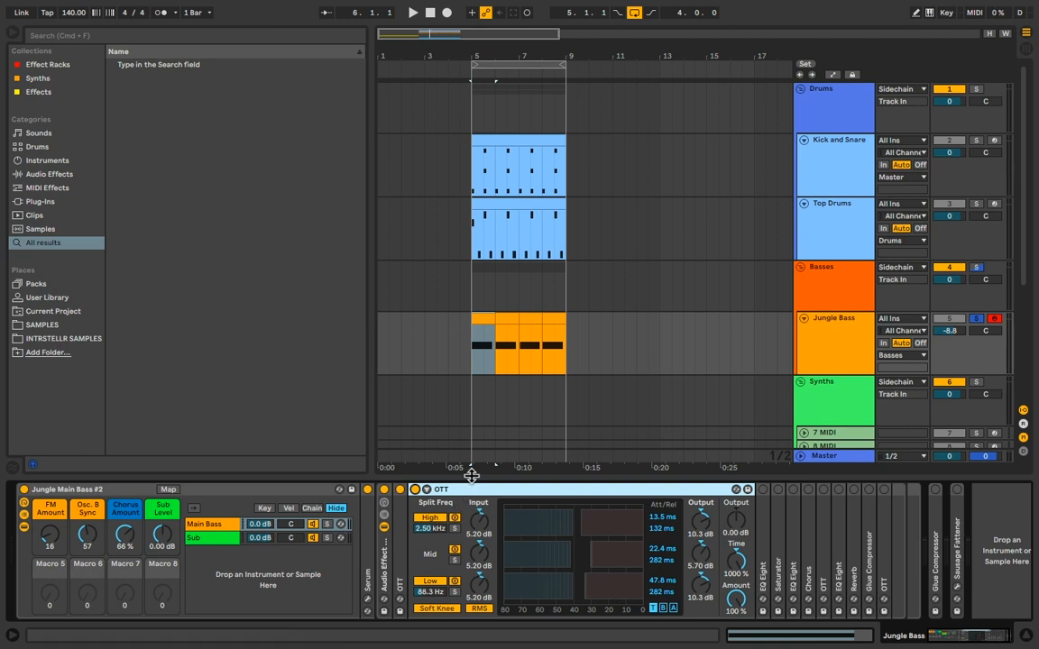
key("space")
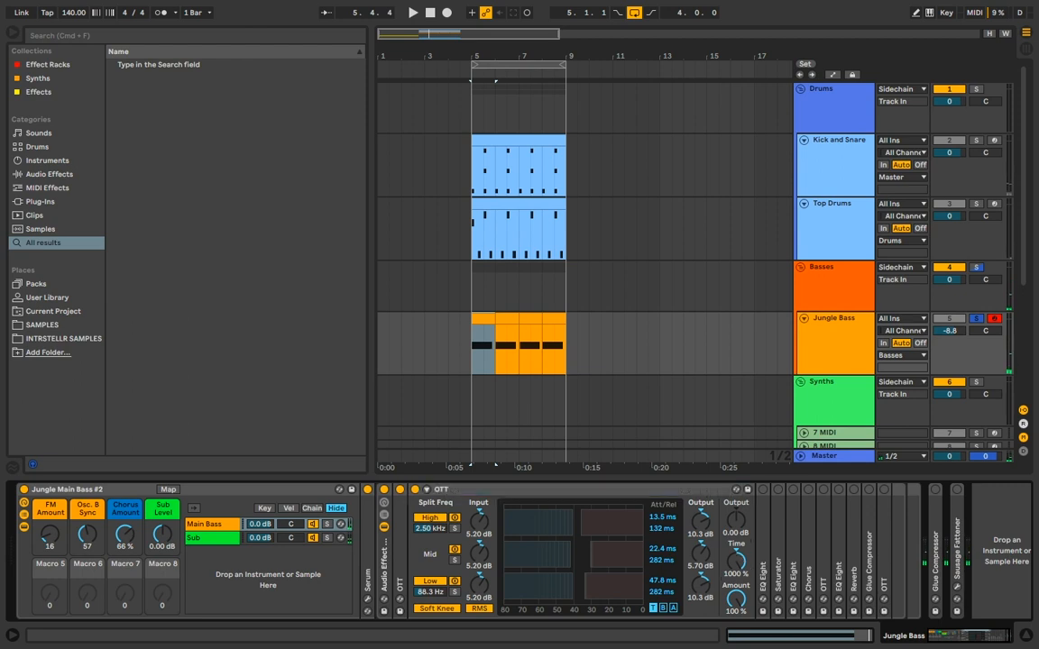
Stop playback and turn on the first EQ Eight and the Saturator in the rack, viewing each device's settings
key("space")
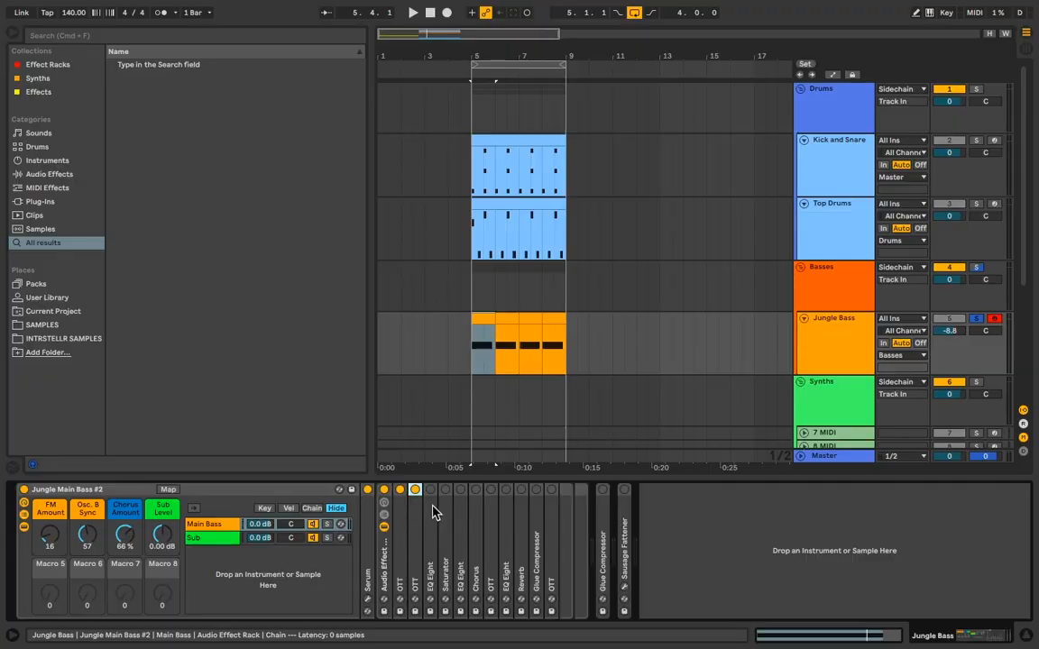
double_click(434, 507)
left_click(430, 490)
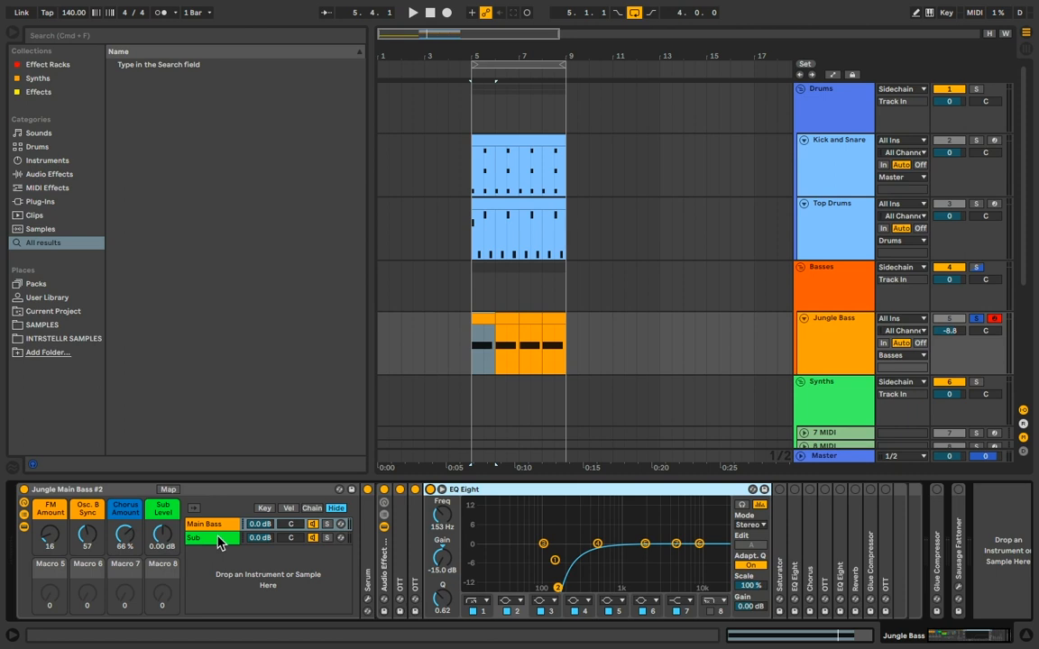
double_click(494, 492)
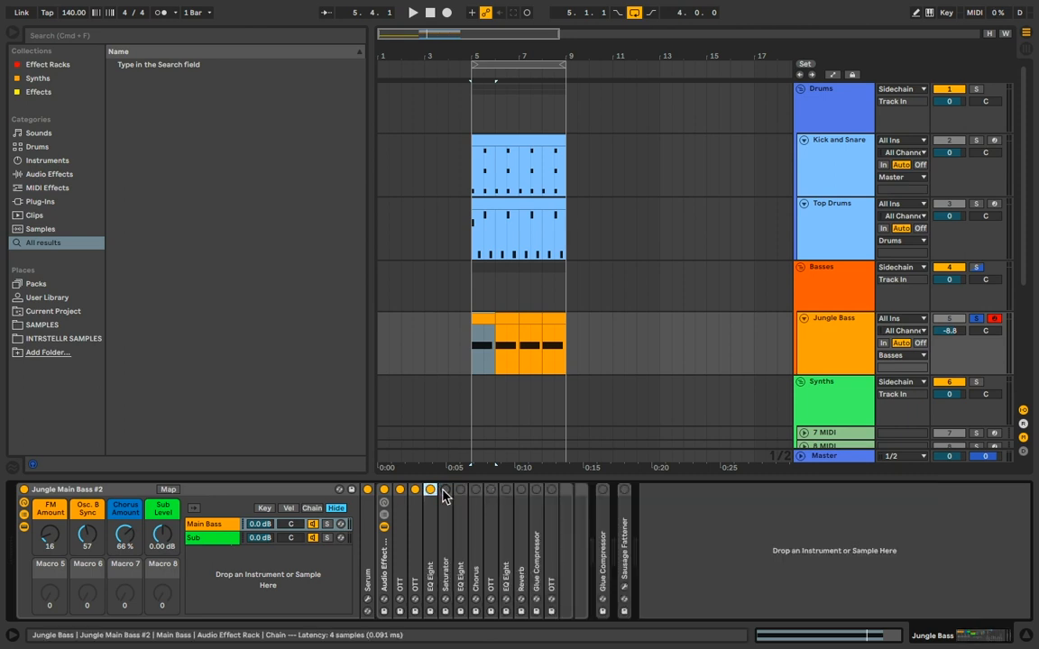
double_click(449, 492)
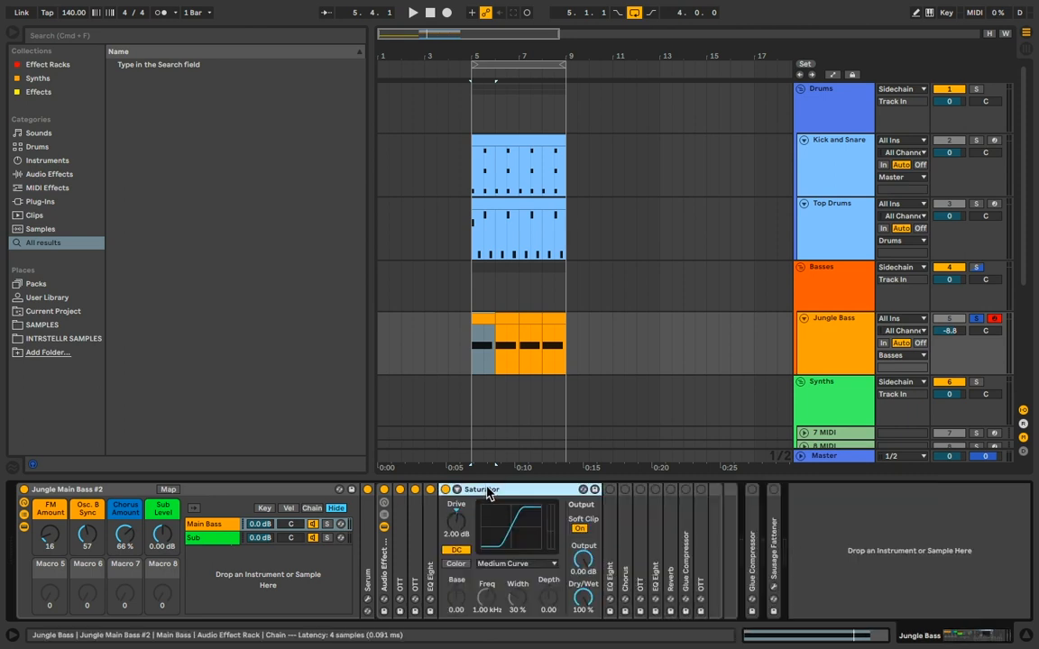
double_click(487, 493)
Turn on the second EQ Eight in the rack and inspect the settings of its bands 2, 3 and 4
double_click(462, 493)
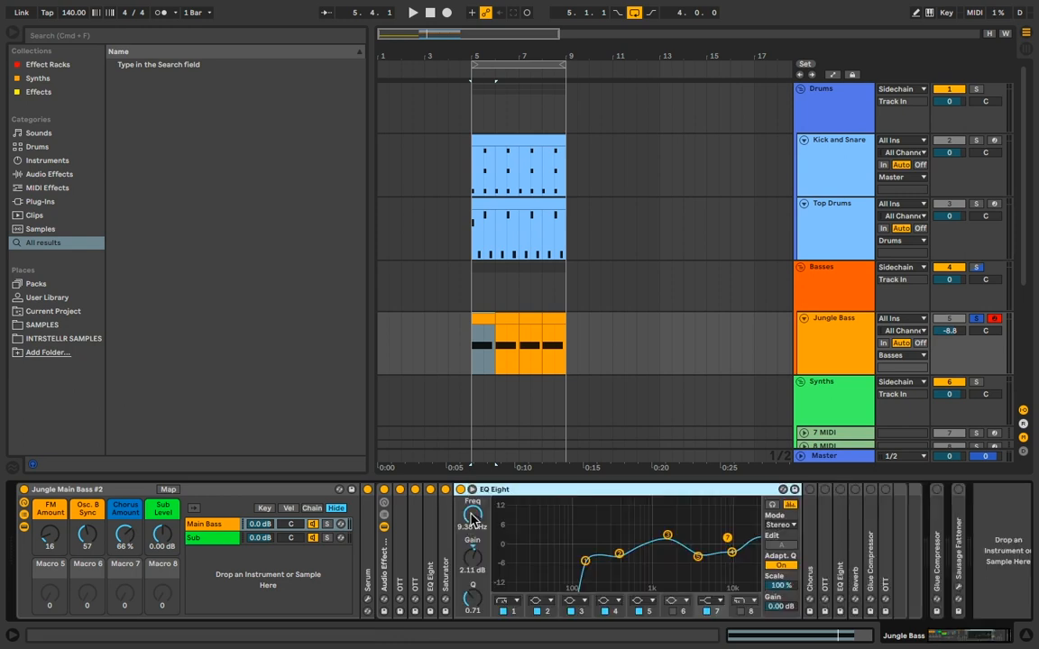
left_click(618, 553)
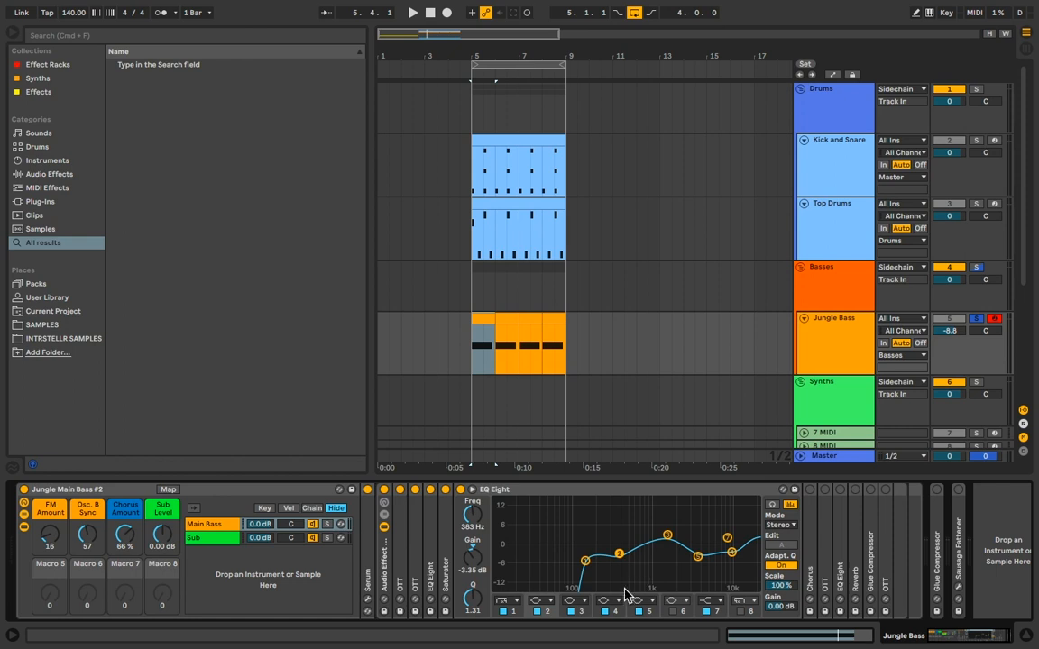
left_click(666, 538)
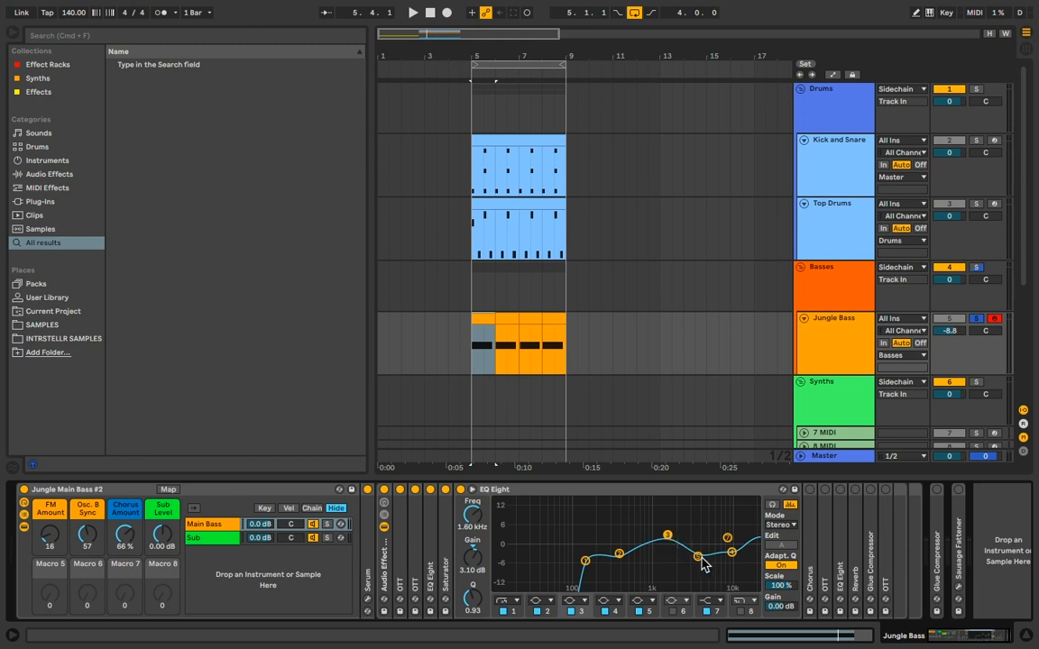
left_click(696, 557)
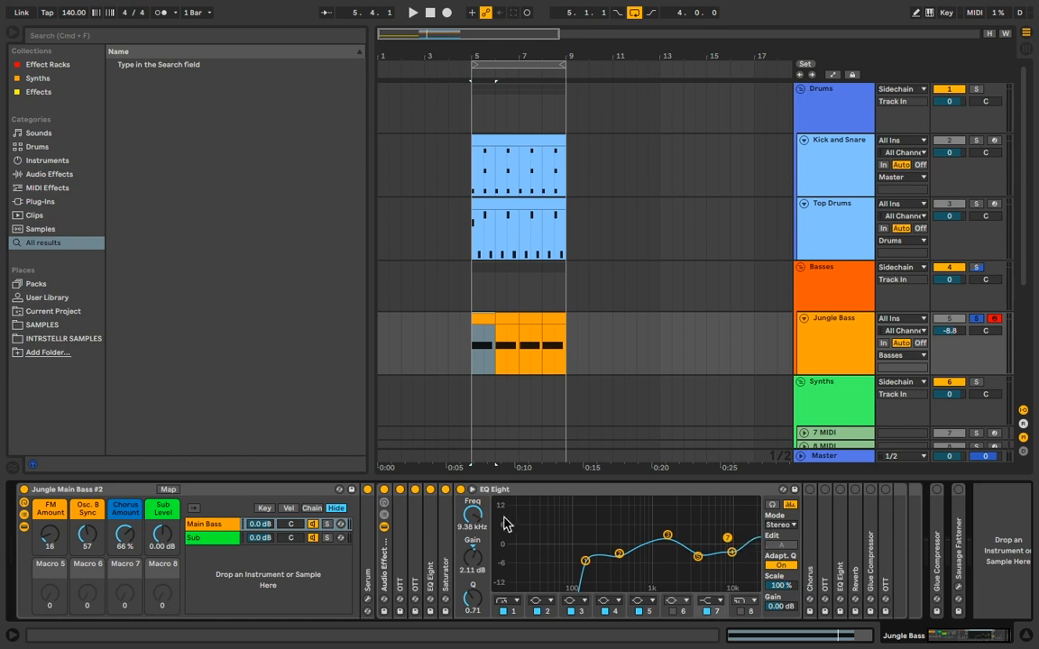
double_click(515, 491)
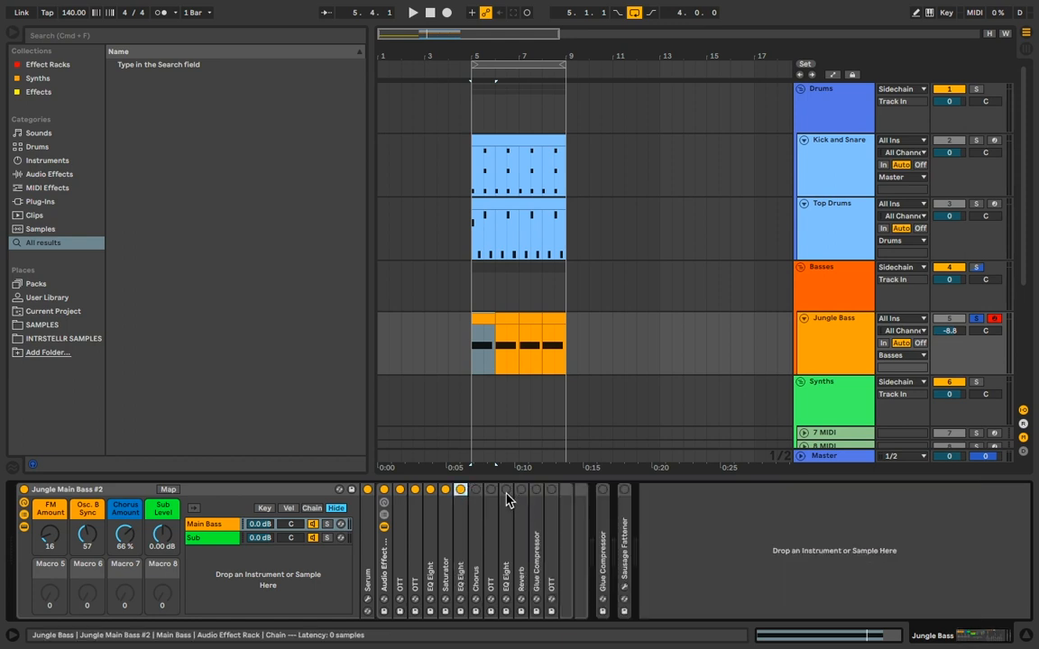
Compare the bass with the whole Audio Effect Rack switched off and on during playback
key("space")
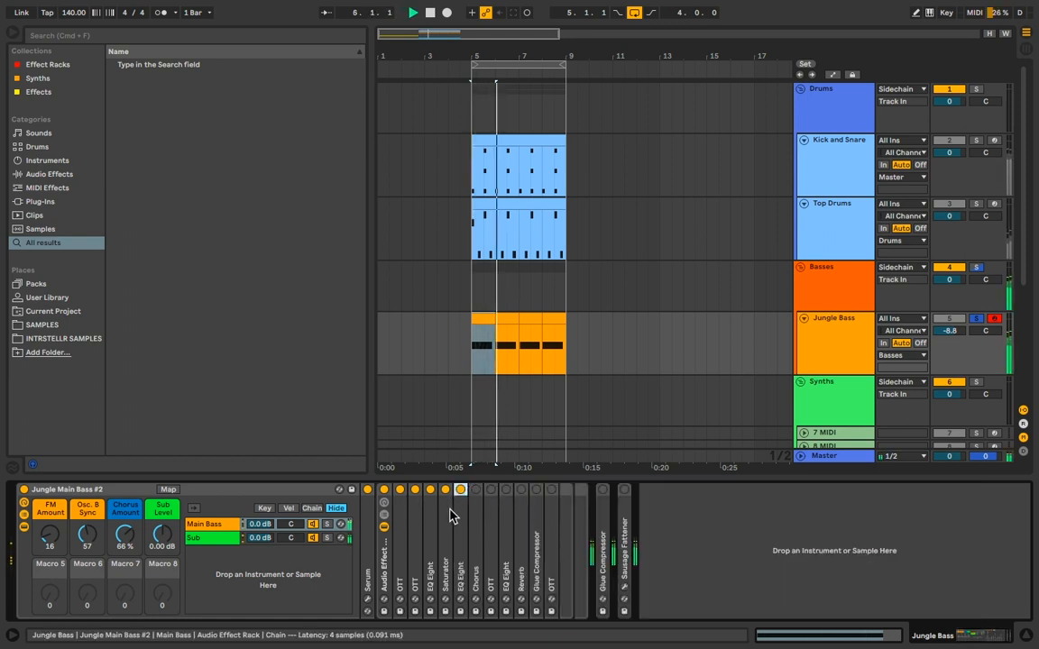
left_click(385, 490)
left_click(385, 490)
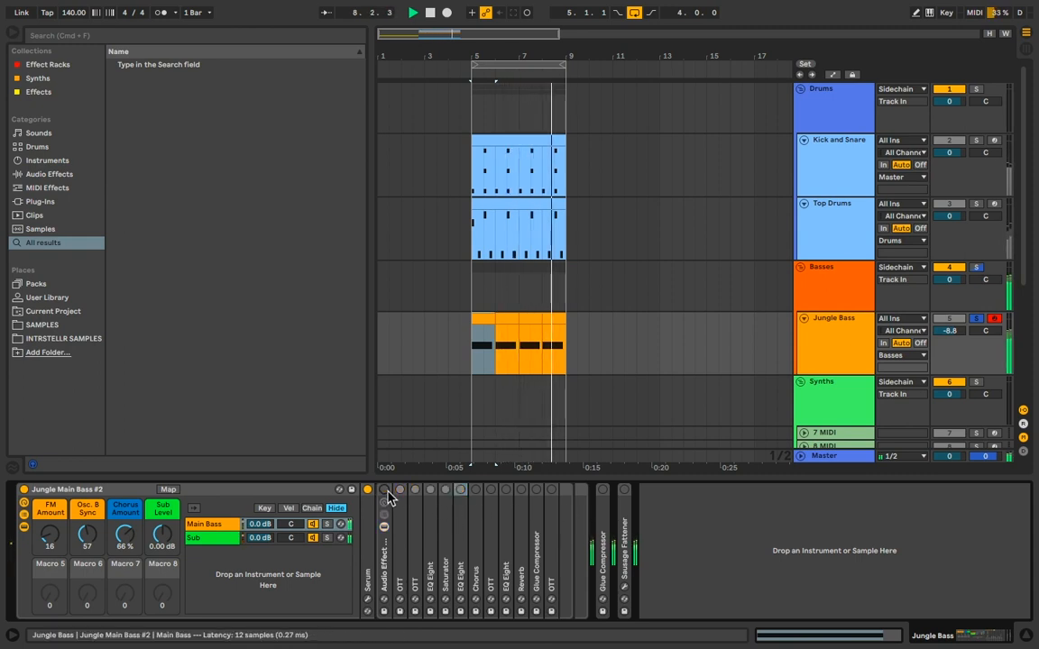
key("space")
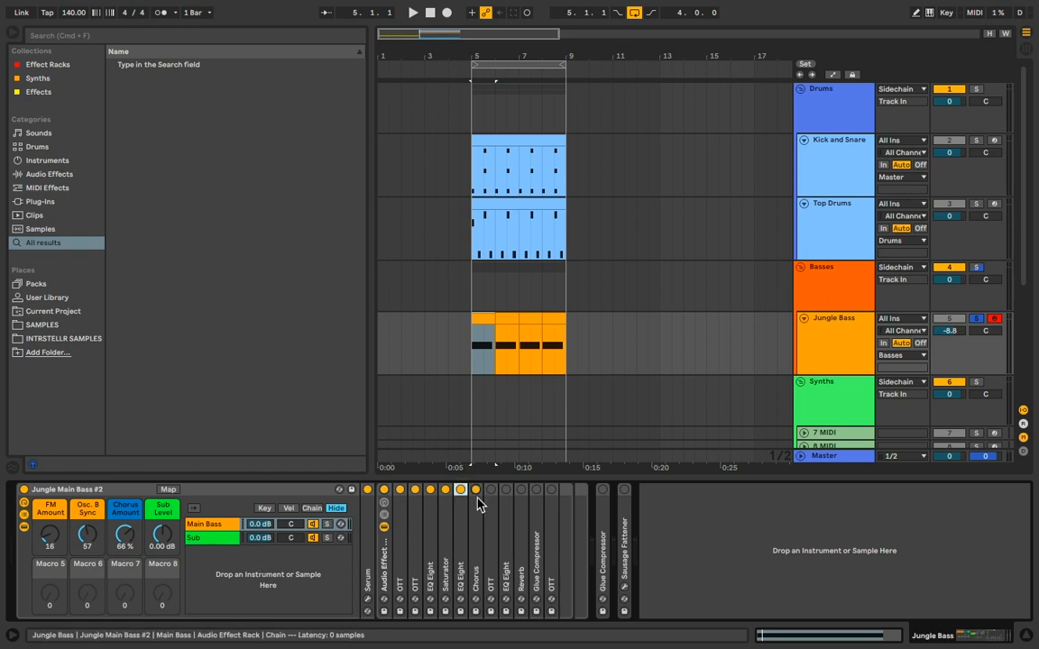
Turn on the Chorus, view its settings and sweep the Chorus Amount macro during playback, leaving it at 65 %
double_click(476, 497)
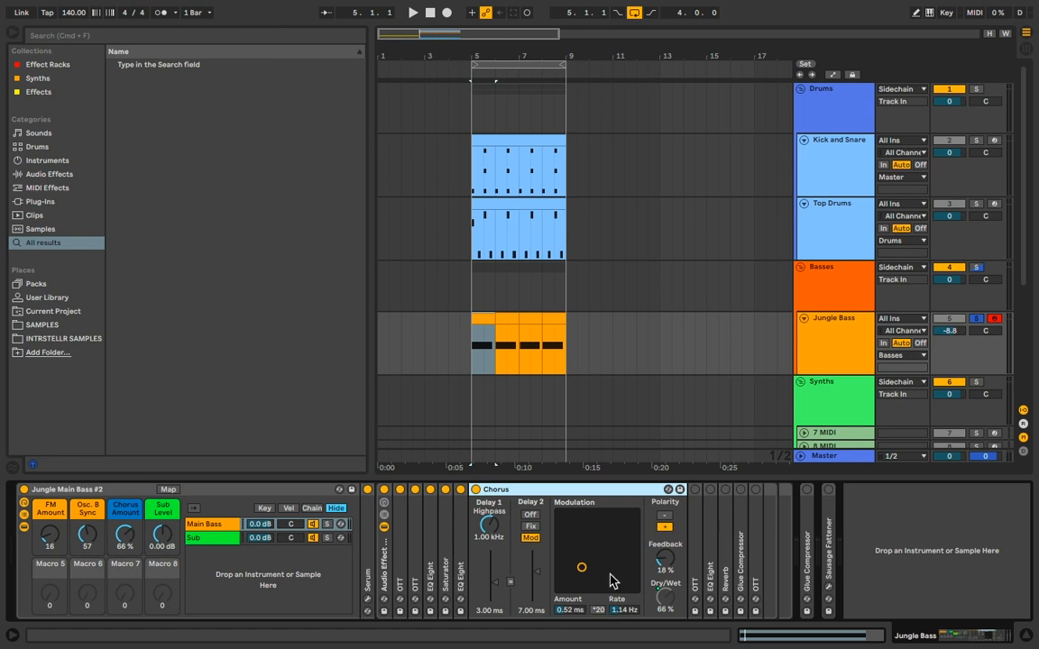
left_click(663, 597)
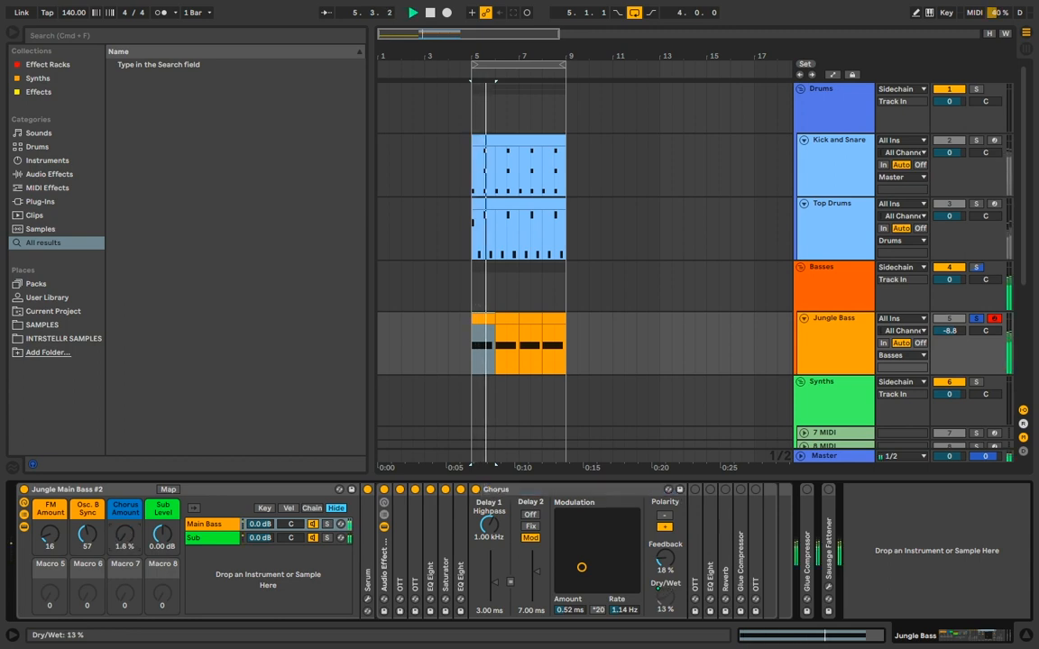
mouse_move(128, 542)
left_mouse_down()
mouse_move(128, 514)
mouse_move(128, 542)
left_mouse_up()
key("space")
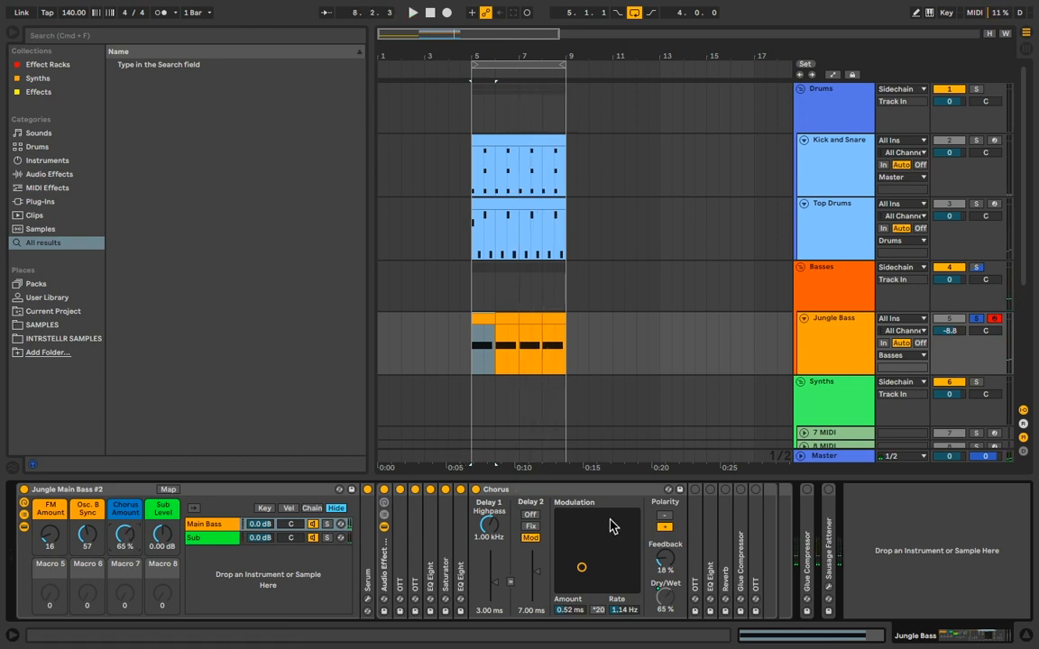
Turn on the OTT and the EQ Eight that follow the Chorus, viewing each device's settings
double_click(514, 492)
double_click(492, 495)
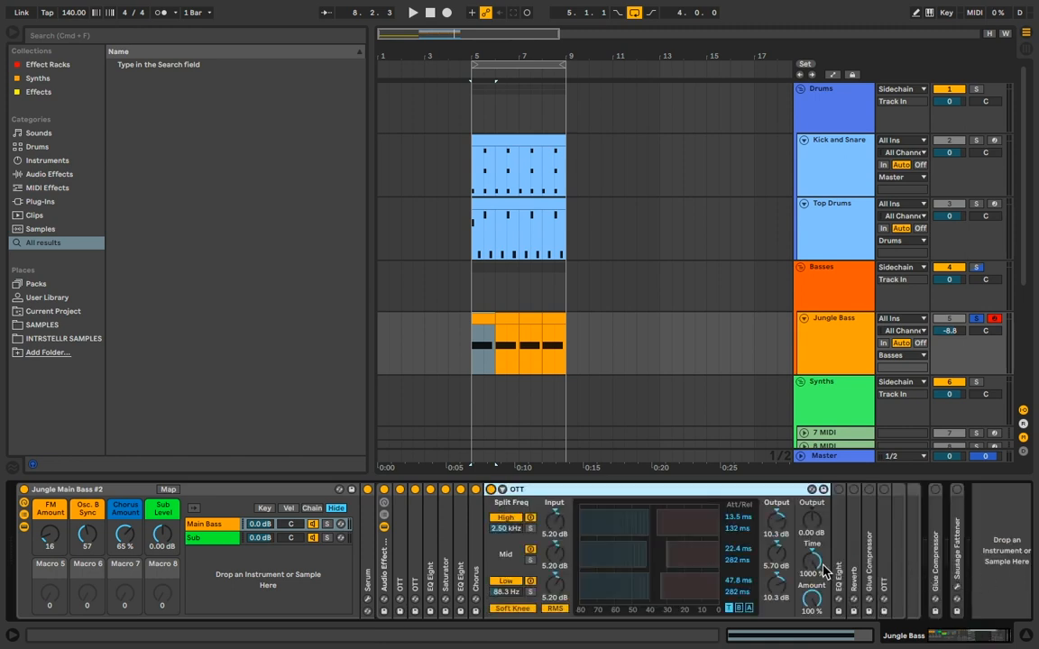
double_click(531, 493)
double_click(508, 490)
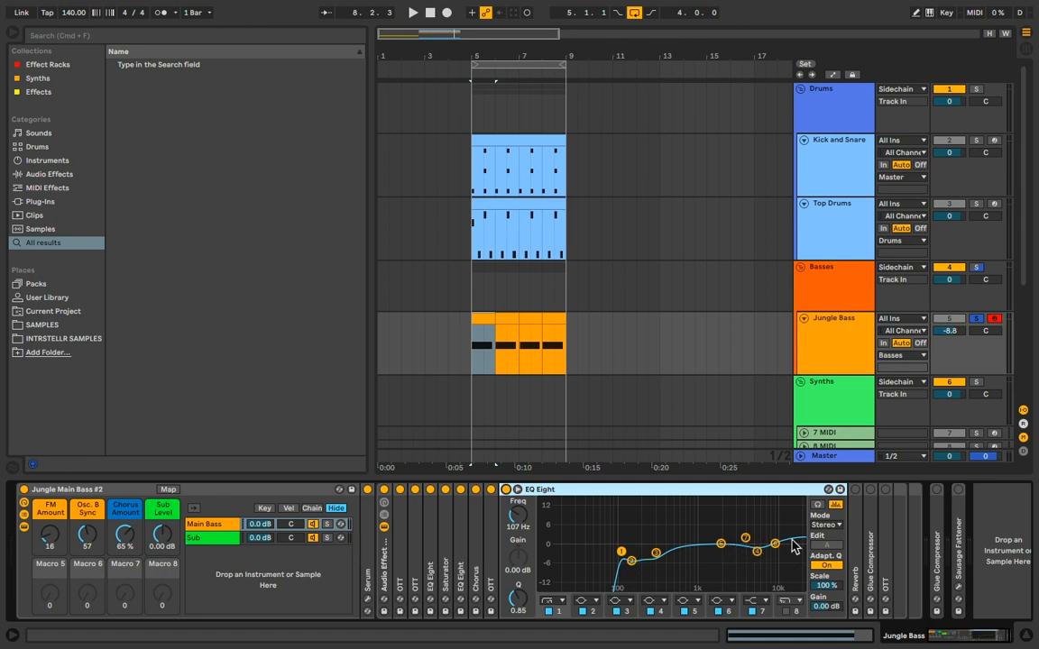
double_click(564, 493)
Expand the Reverb in the rack, turn it on, check its settings and collapse it
double_click(519, 510)
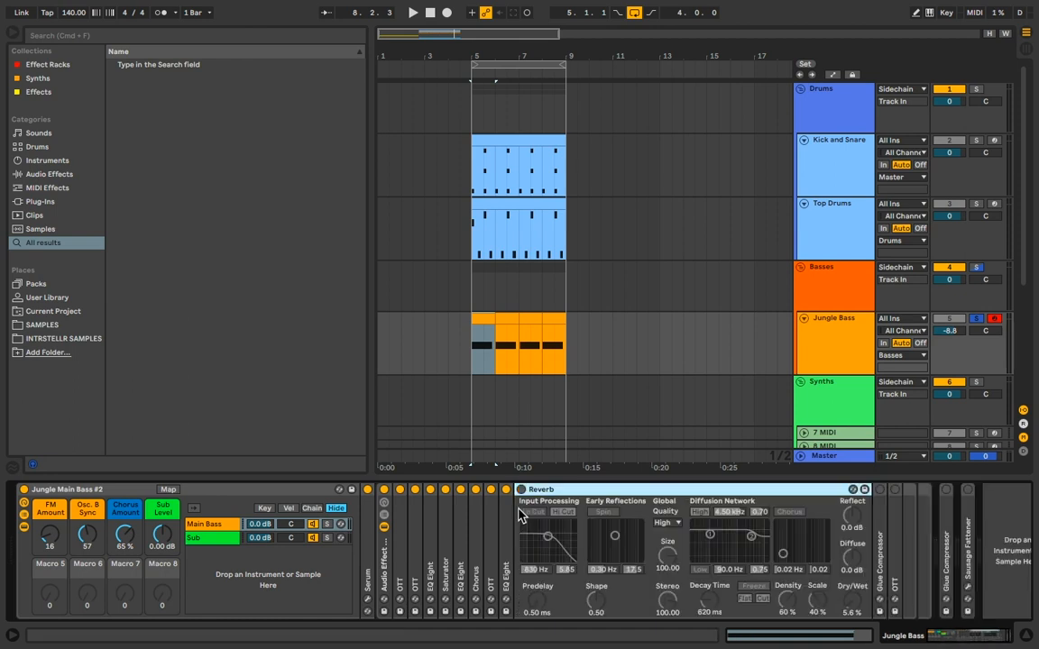
left_click(522, 490)
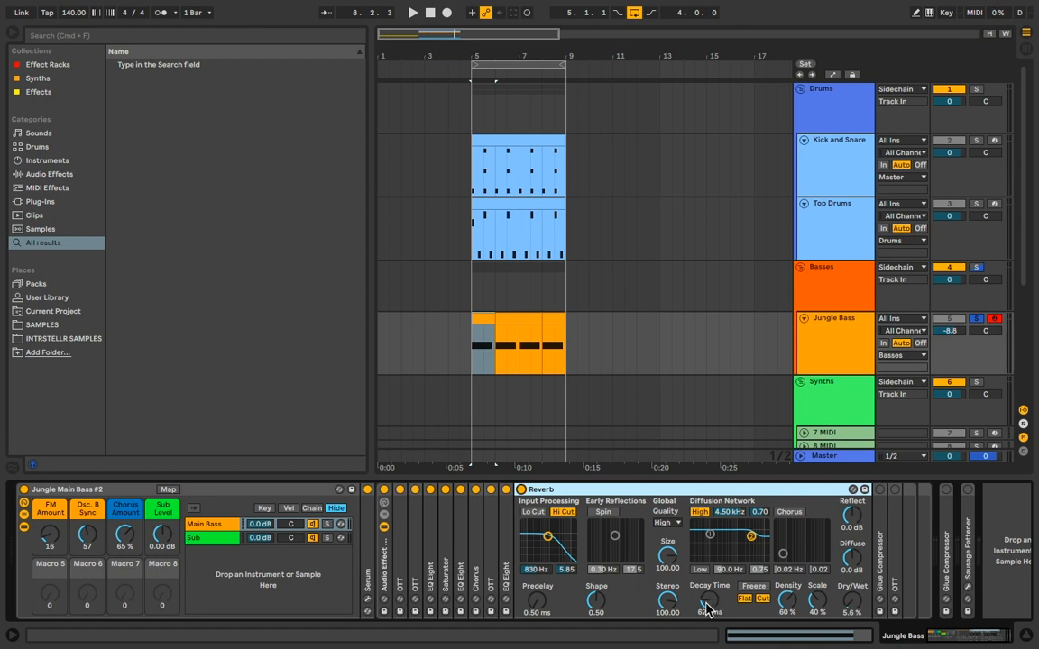
double_click(656, 490)
Turn on the rack's Glue Compressor and final OTT, auditioning the bass through the compressor and viewing both devices' settings
double_click(536, 515)
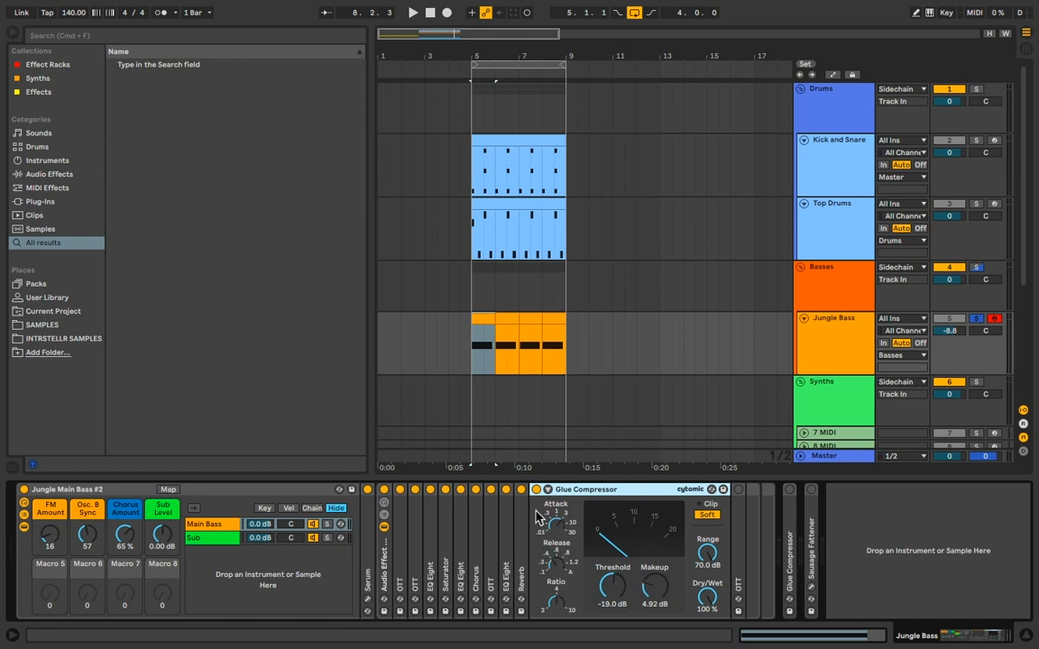
key("space")
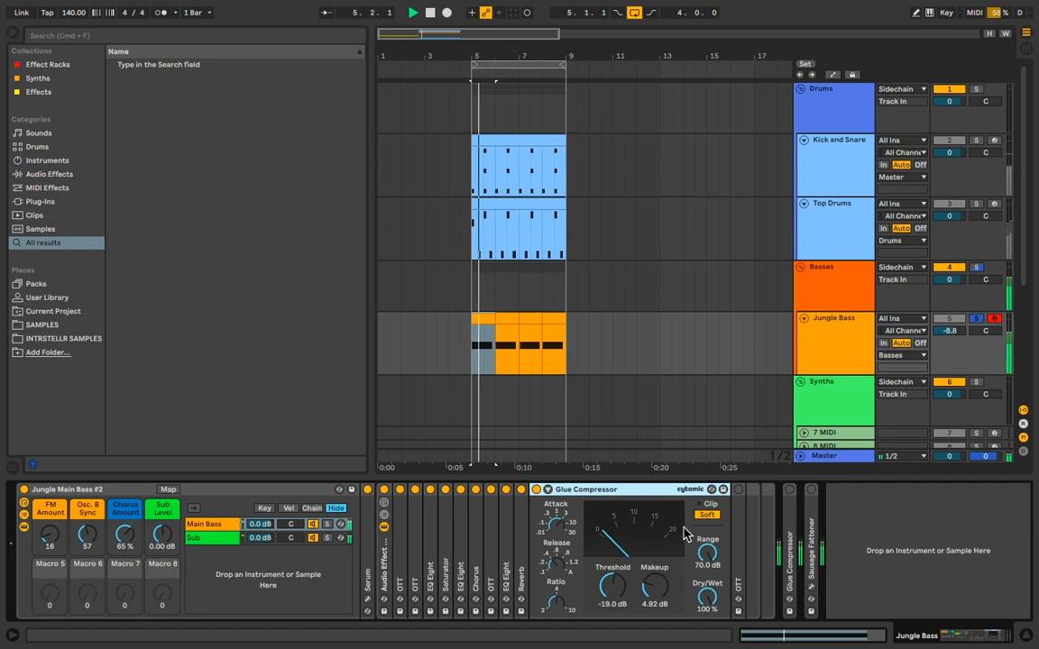
double_click(615, 492)
key("space")
double_click(552, 519)
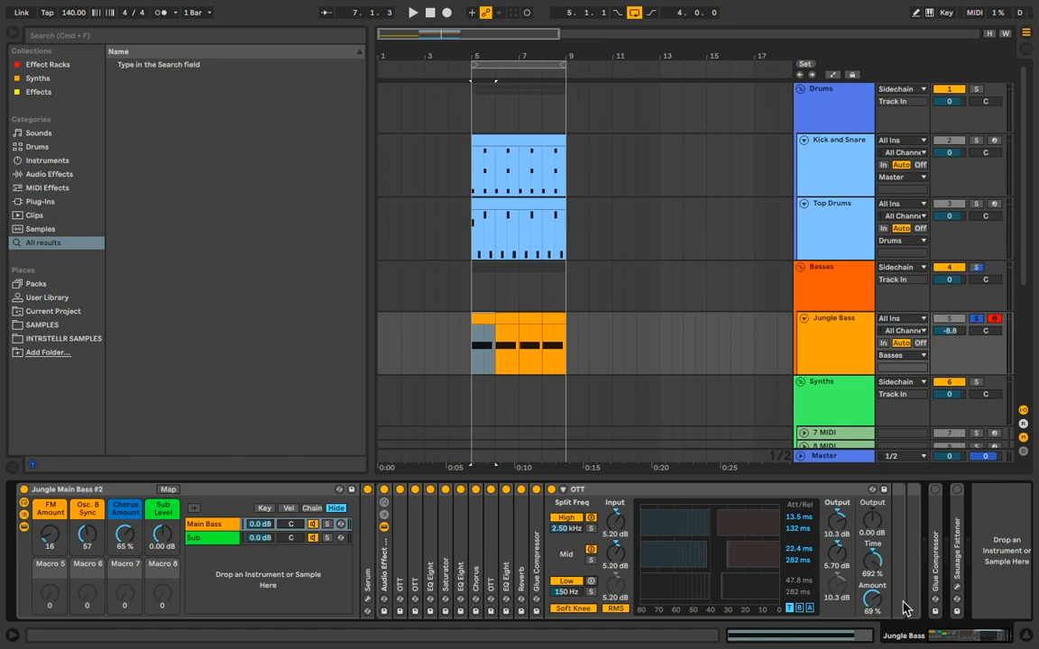
double_click(620, 494)
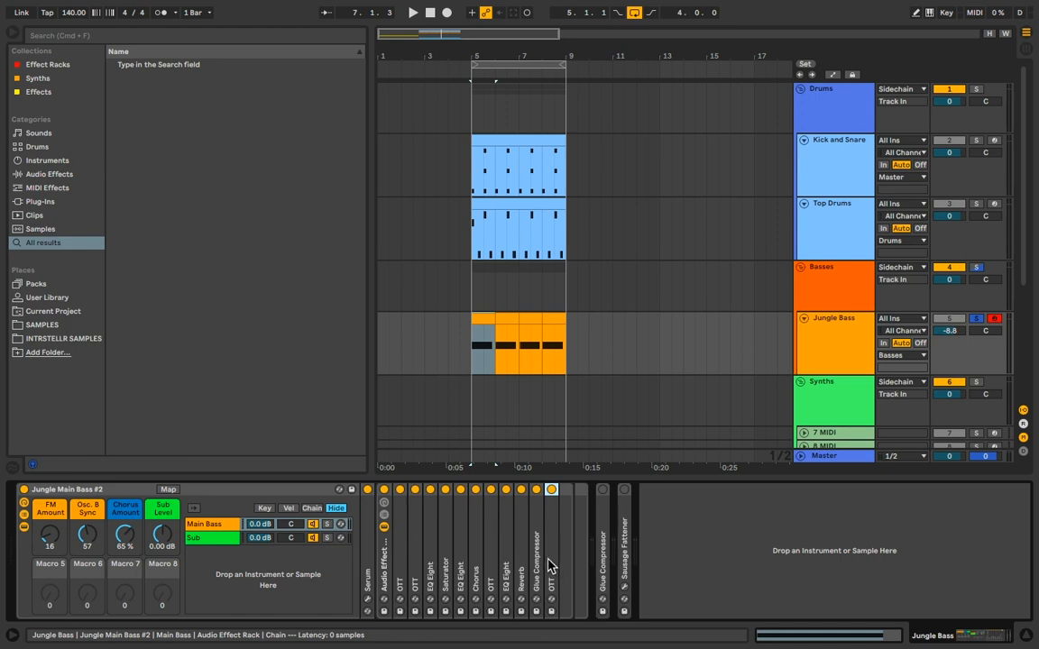
Inspect the Sub chain's Serum patch and its LFO 1 modulation, and turn on the chain's Saturator and Utility
left_click(206, 537)
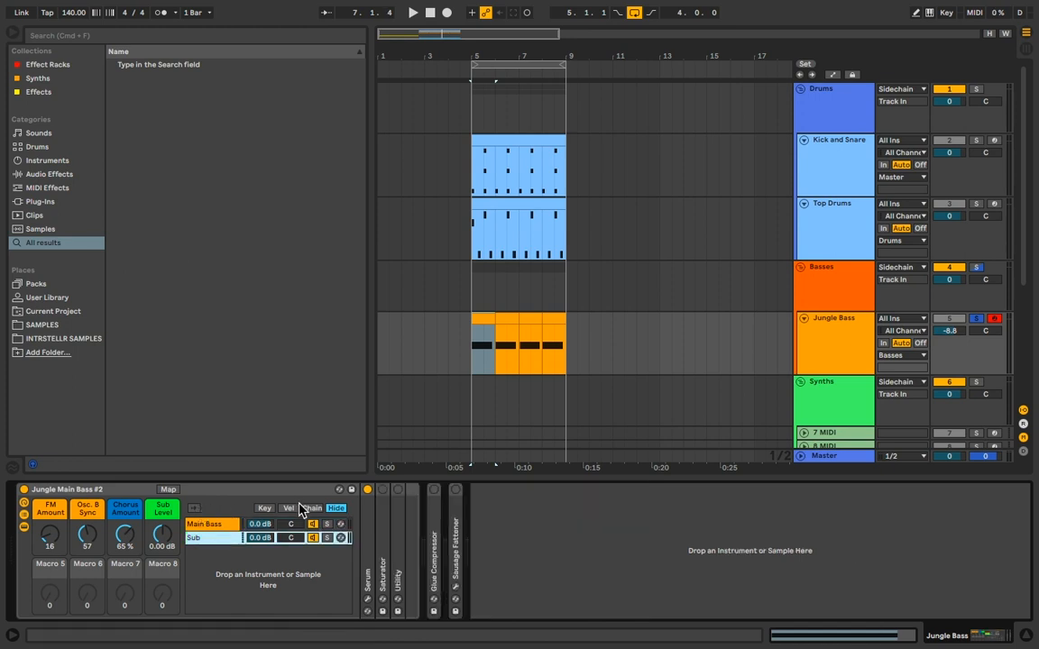
left_click(367, 598)
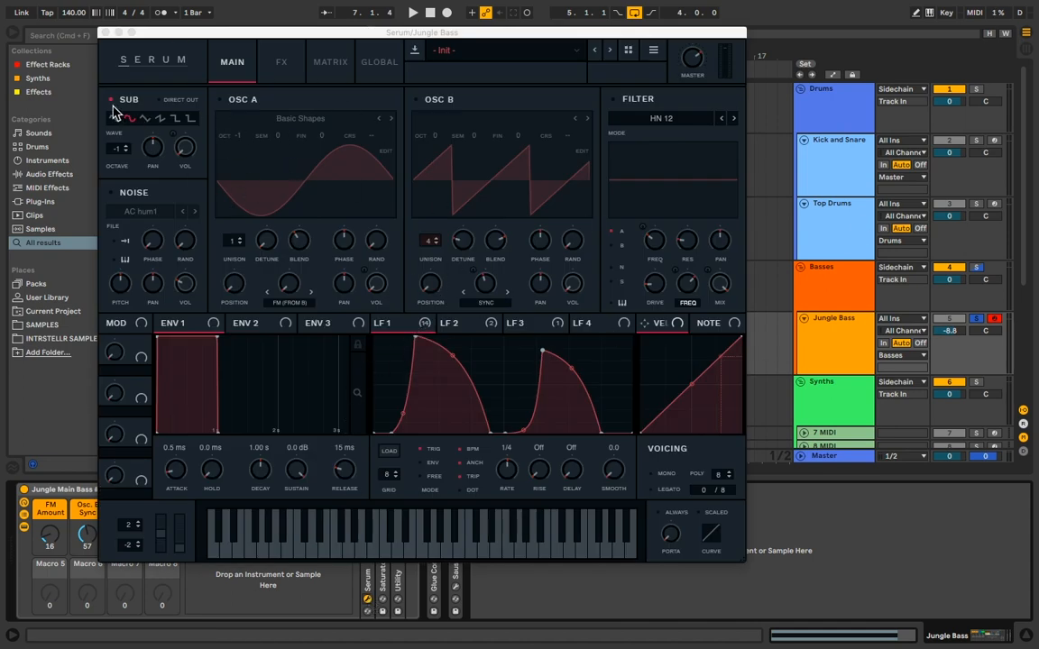
left_click(415, 325)
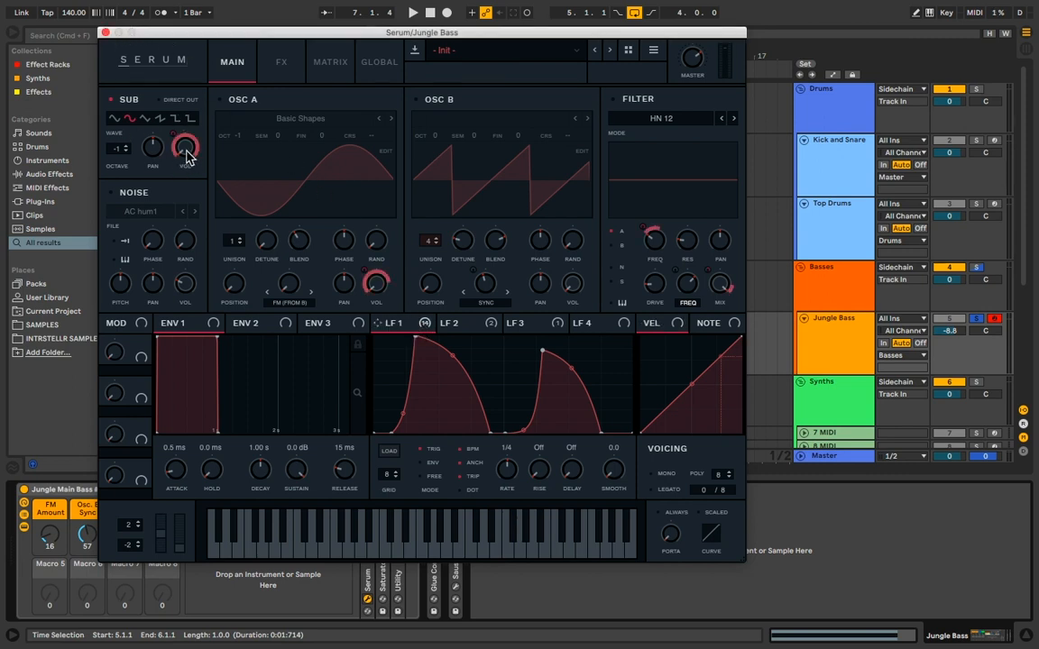
left_click(263, 67)
left_click(105, 33)
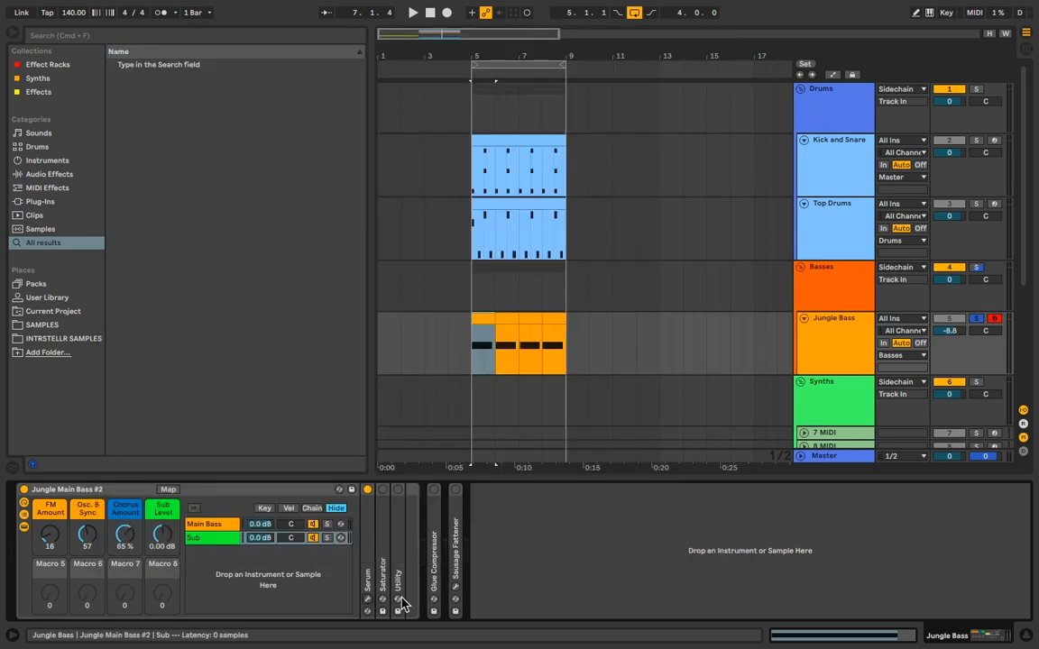
double_click(397, 501)
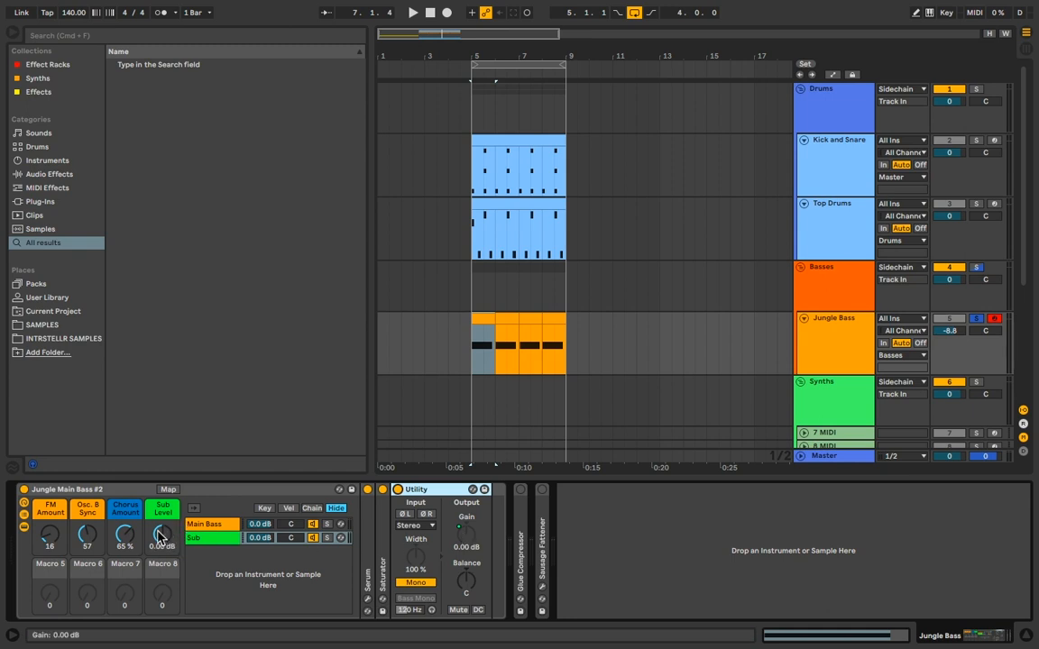
double_click(434, 492)
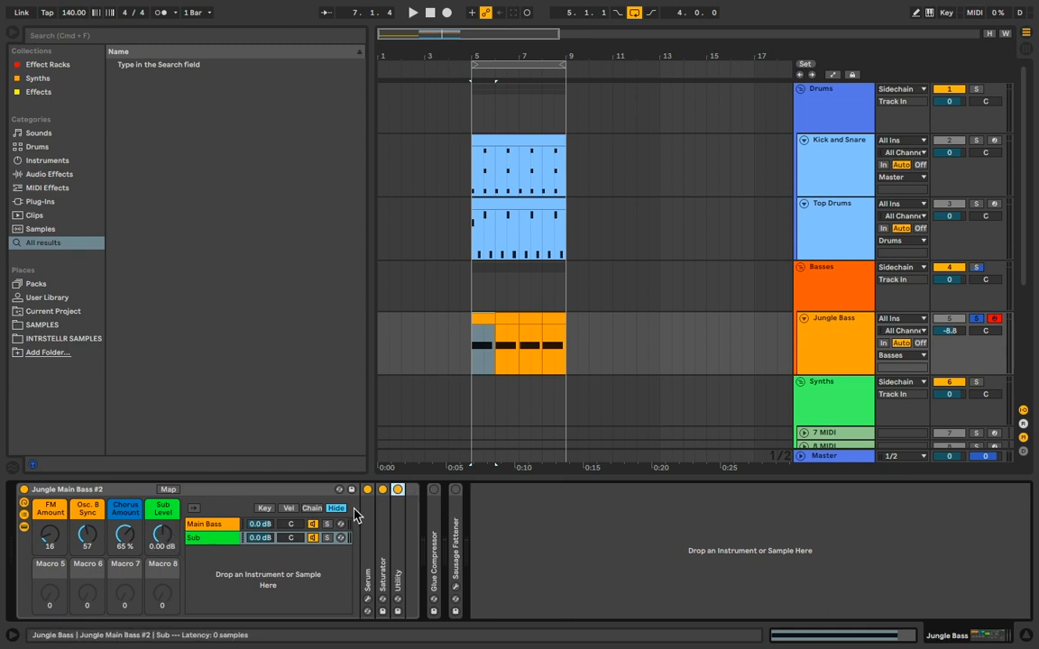
Return to the Main Bass chain and review the main page of its Serum patch
left_click(205, 524)
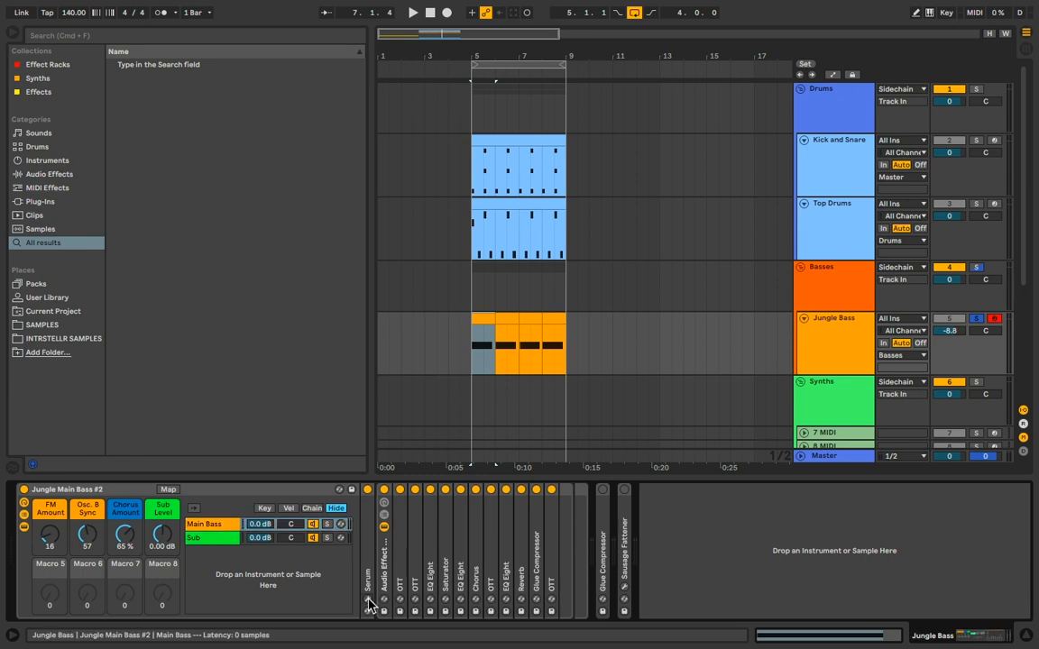
left_click(368, 598)
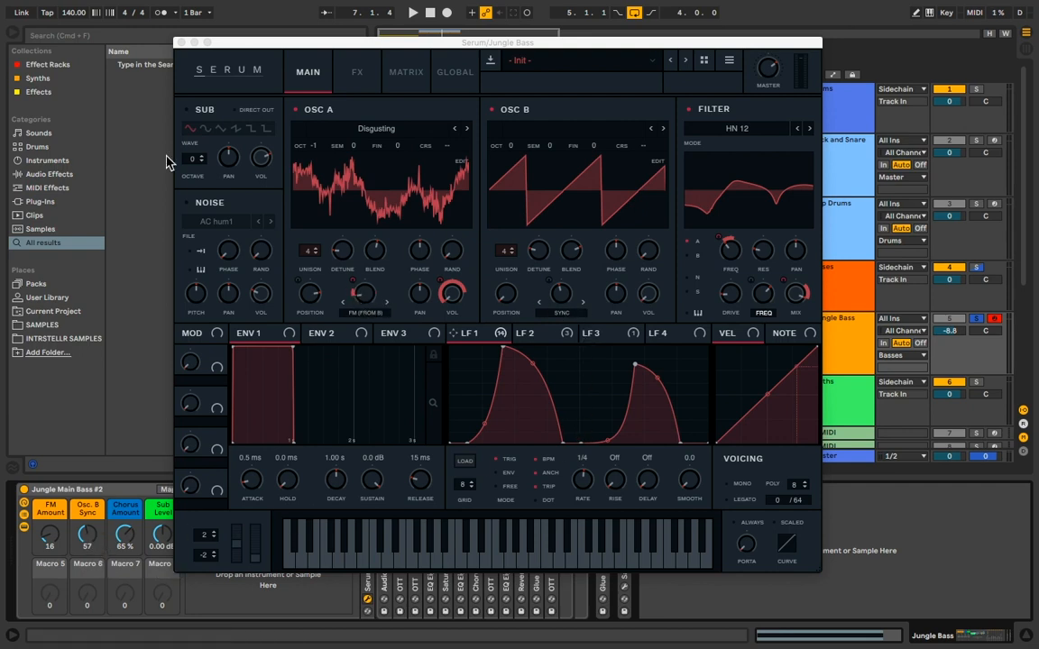
left_click(181, 44)
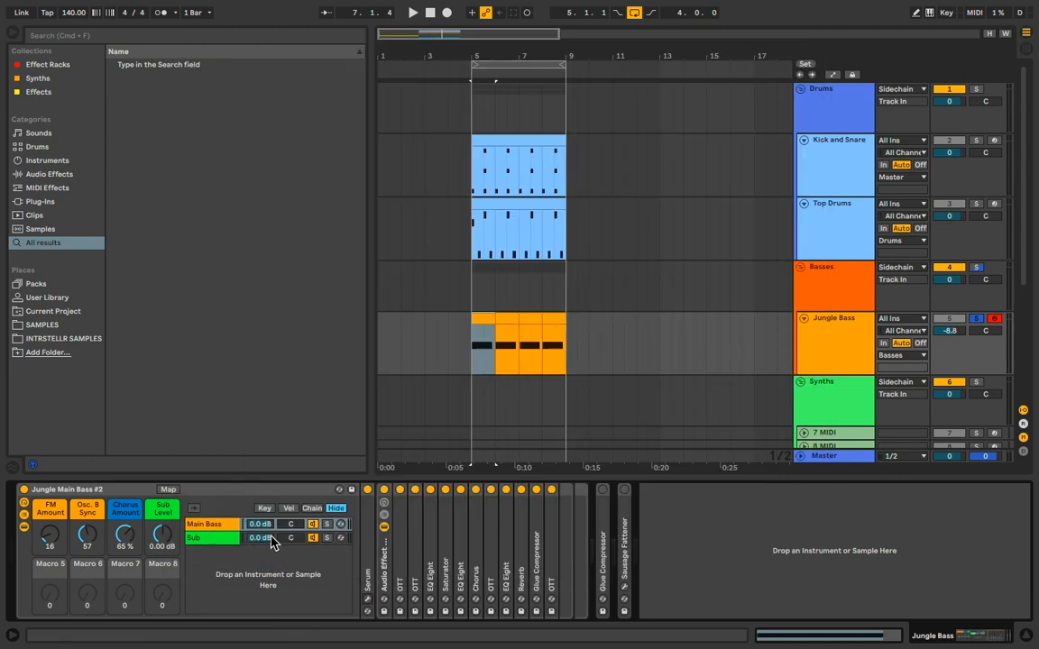
Show the automation lane for Serum's LFO 1 Rate on the Jungle Bass track and close the Serum window
left_click(367, 603)
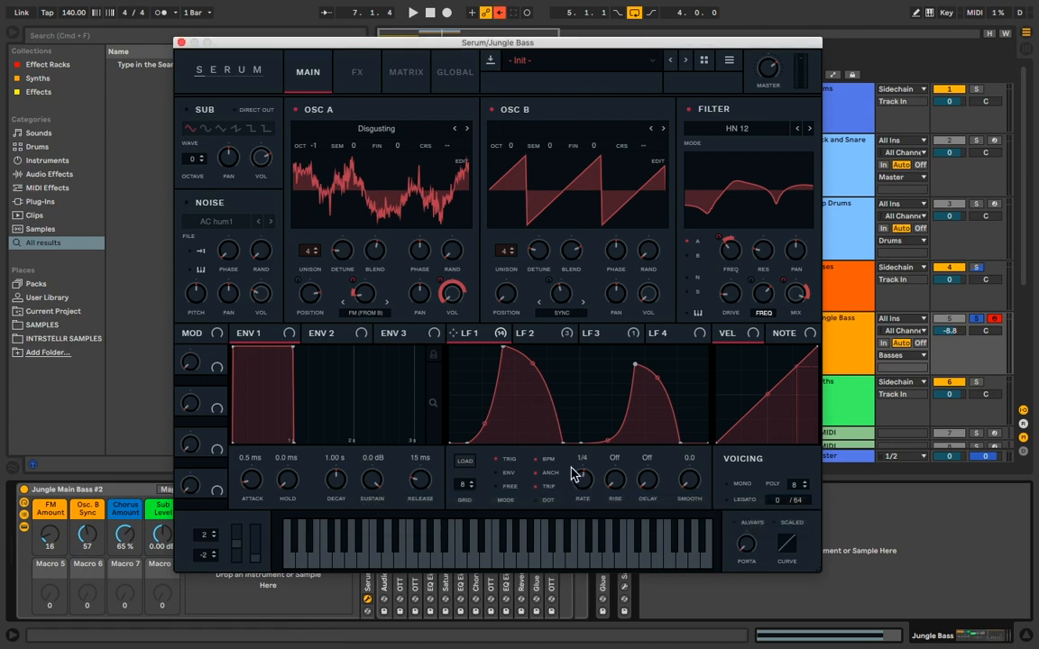
left_click(180, 43)
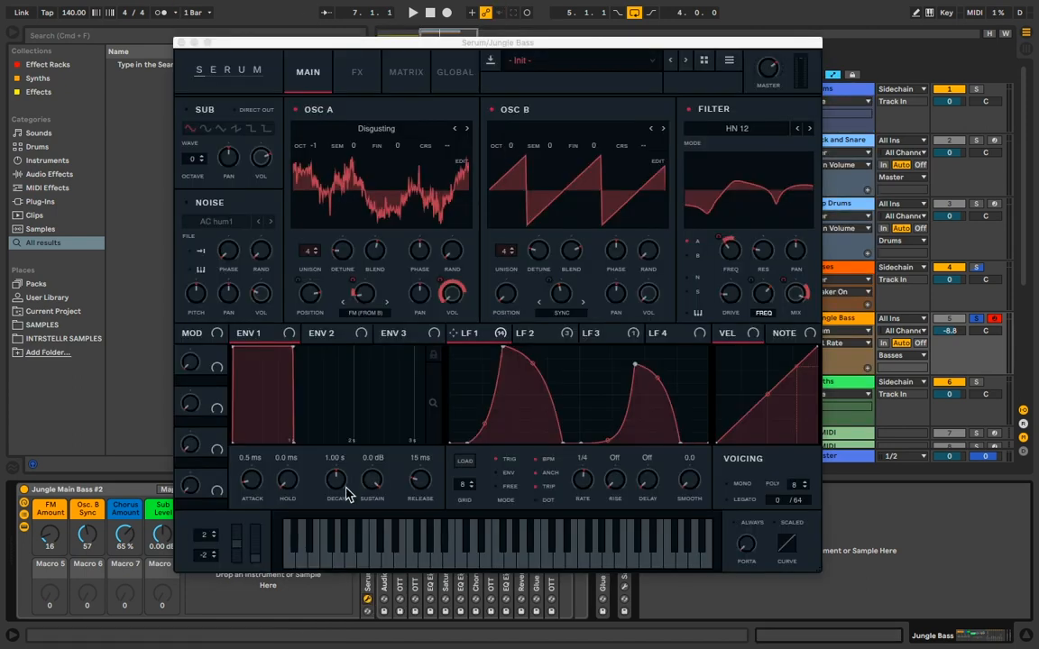
left_click(181, 43)
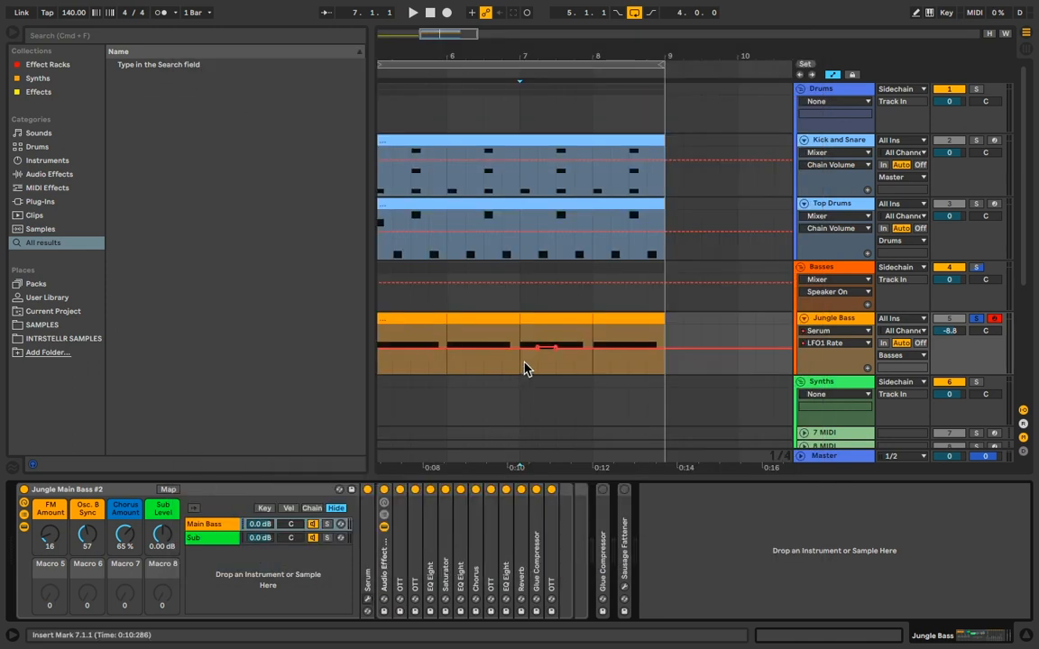
Audition the Jungle Bass from bar 7 with the LFO 1 Rate automation and show the rack's Sub chain
key("space")
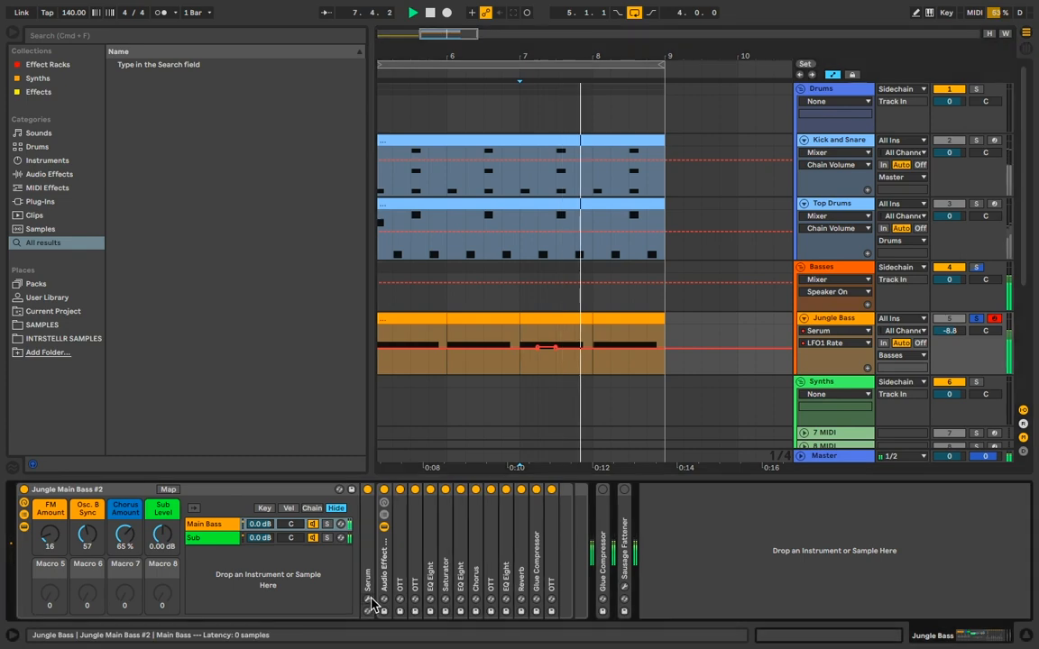
left_click(368, 600)
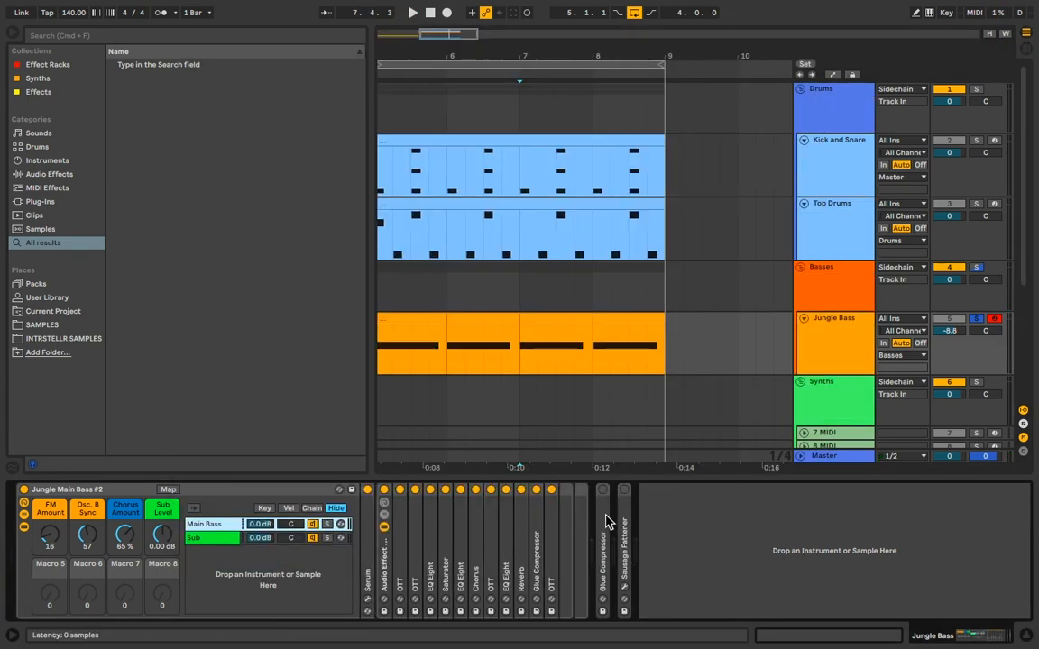
left_click(284, 538)
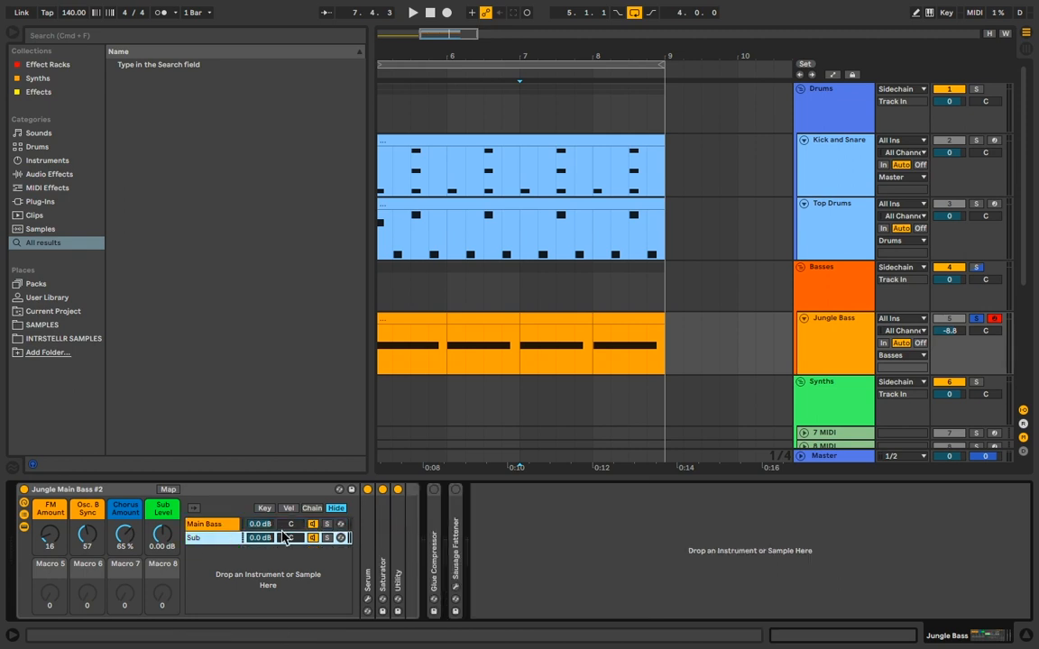
Turn on the Glue Compressor after the bass rack, view its settings and audition the bass through it
double_click(430, 523)
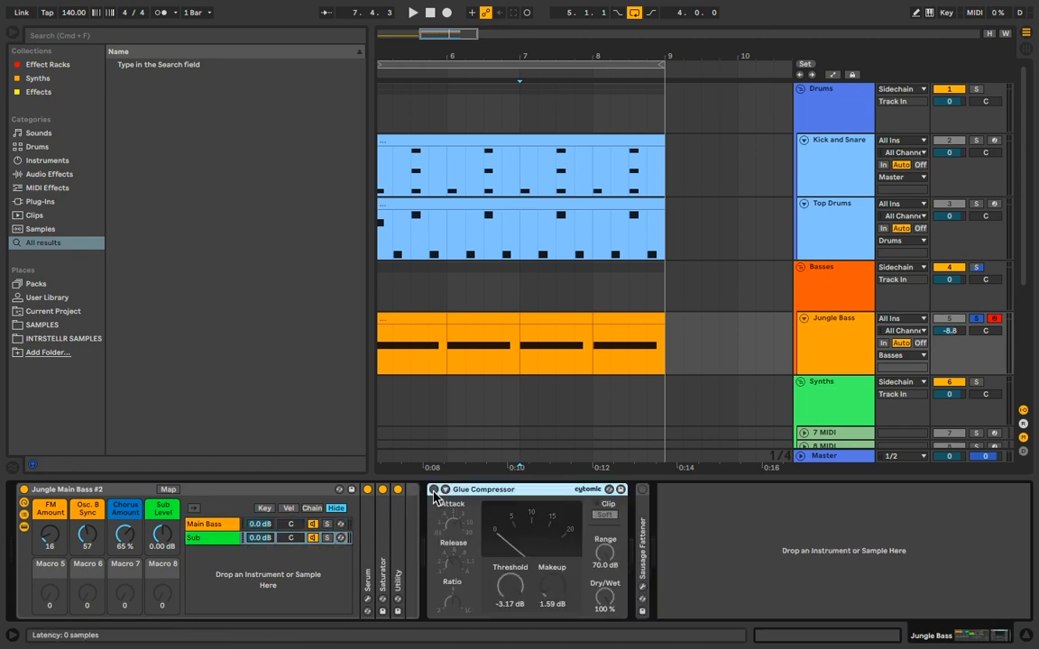
left_click(433, 489)
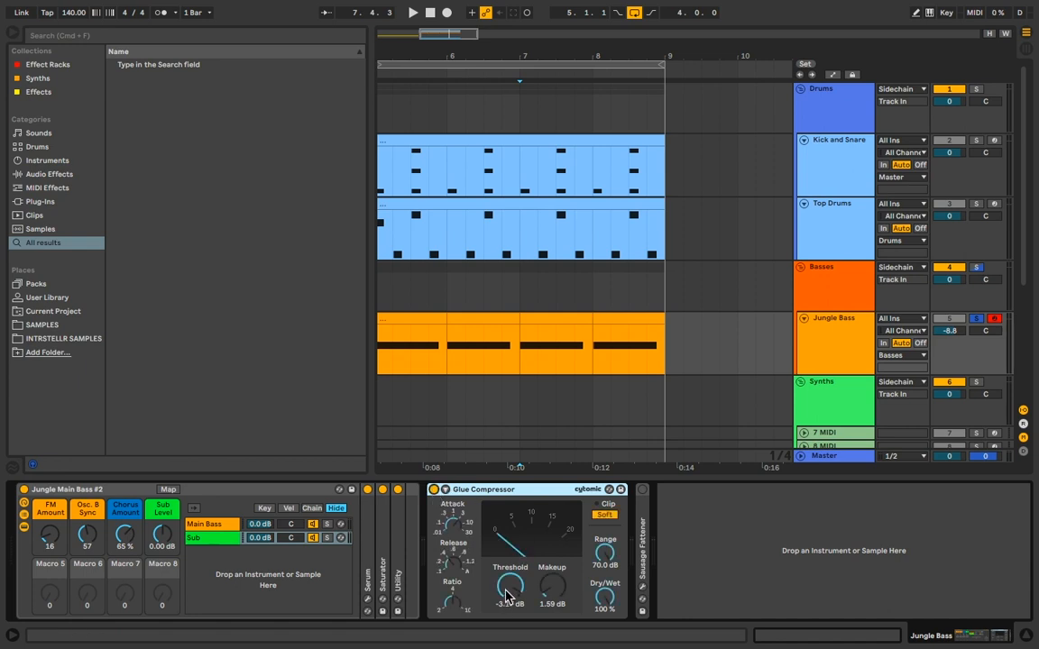
left_click(533, 464)
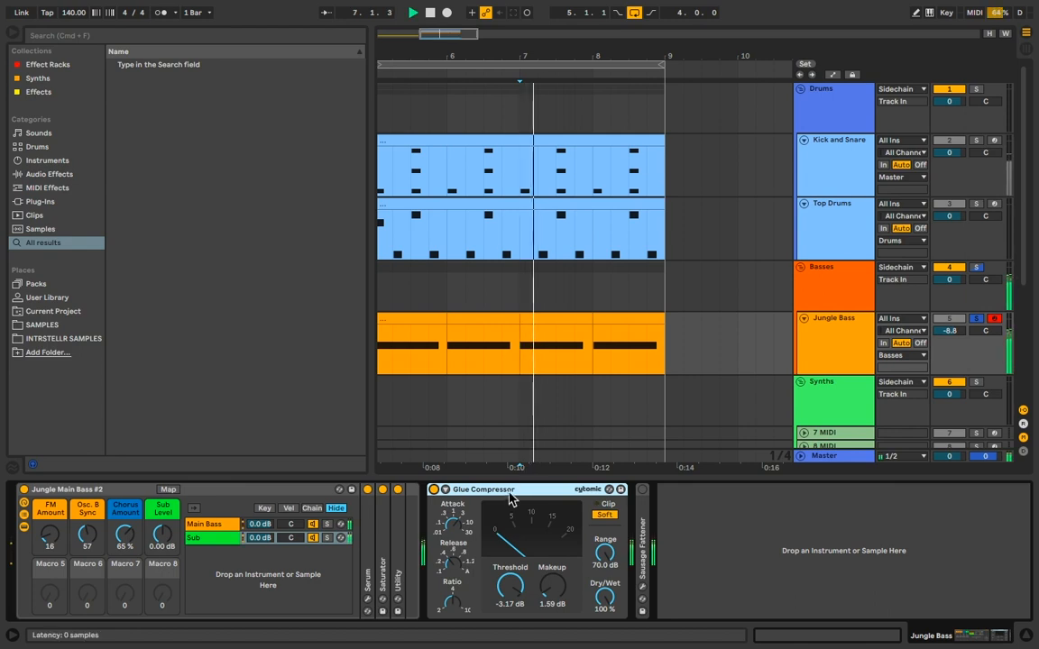
double_click(510, 492)
key("space")
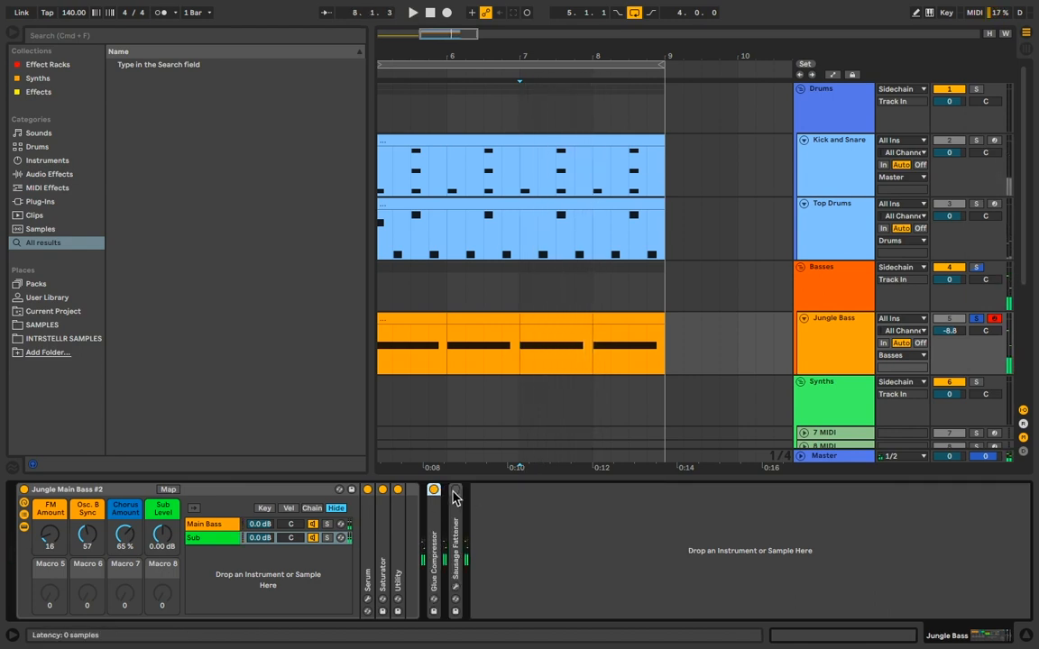
Turn on Sausage Fattener at the end of the device chain, view its knob settings and audition the bass
double_click(455, 496)
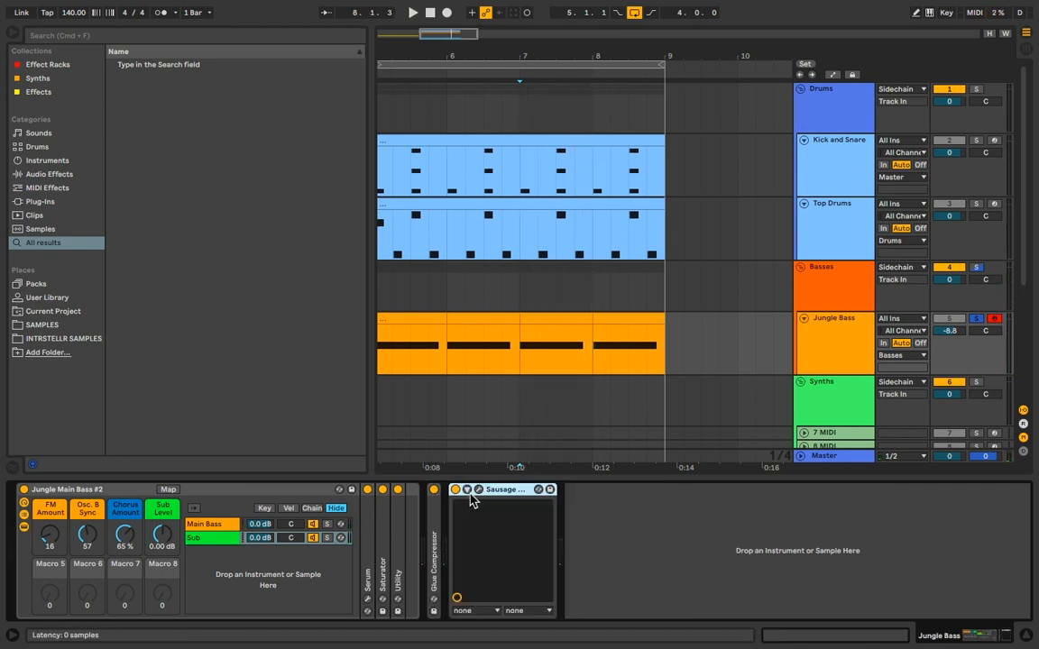
left_click(478, 491)
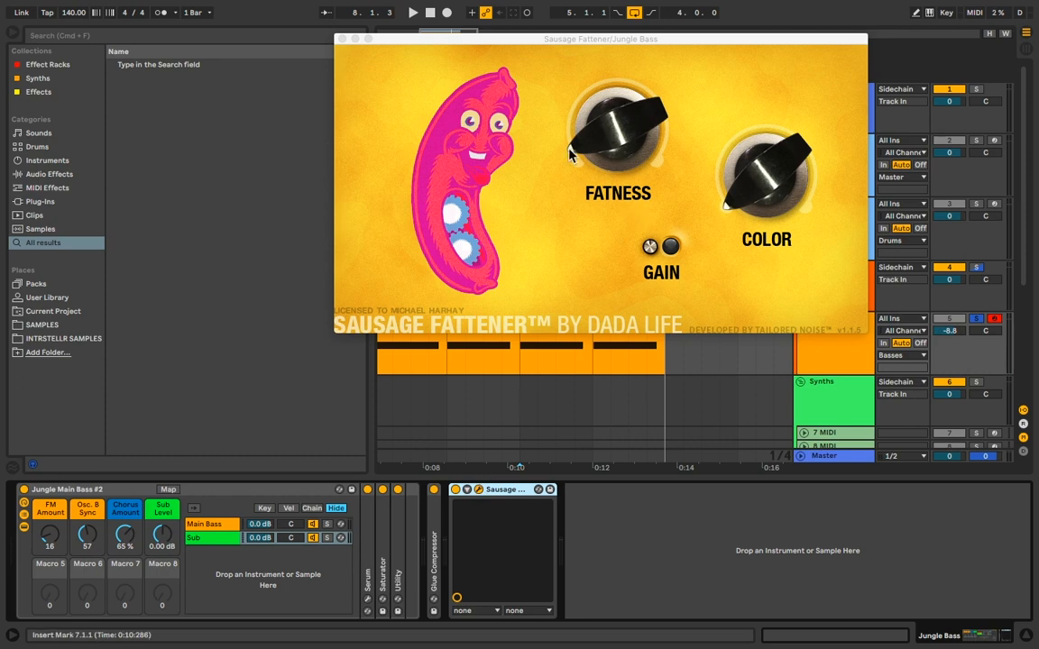
left_click(342, 40)
key("space")
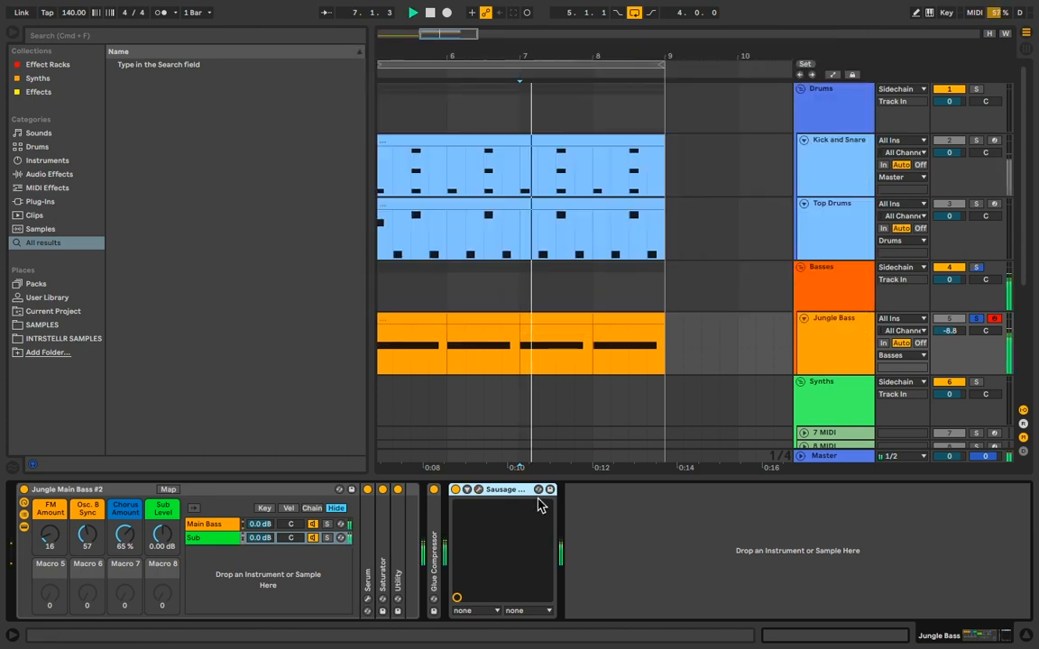
double_click(515, 494)
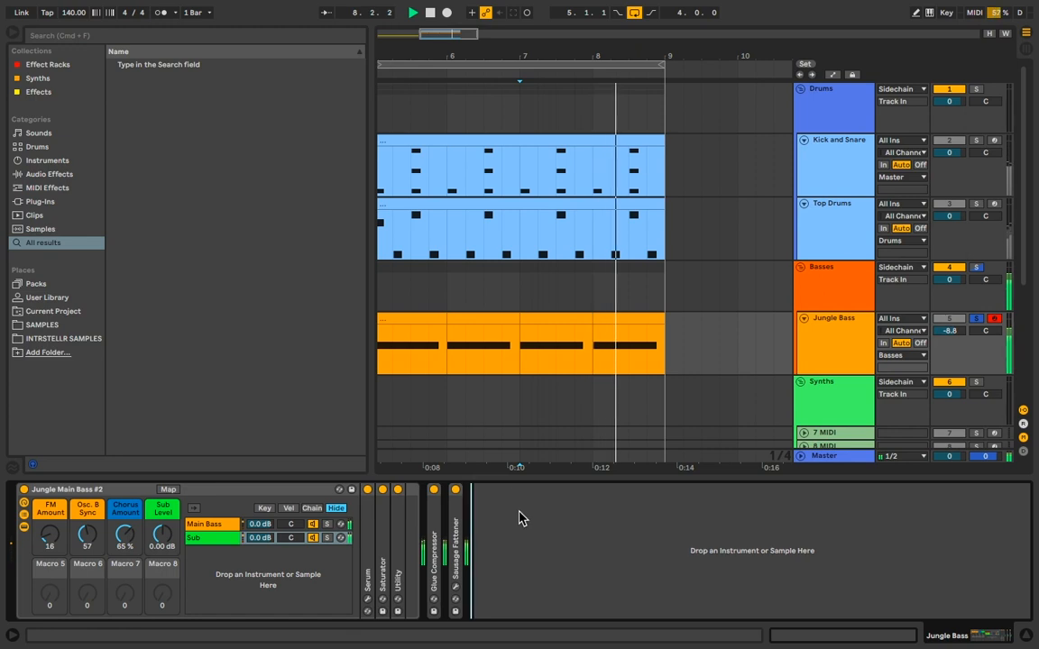
Take the Jungle Bass track out of solo and audition it together with the drums
left_click(975, 321)
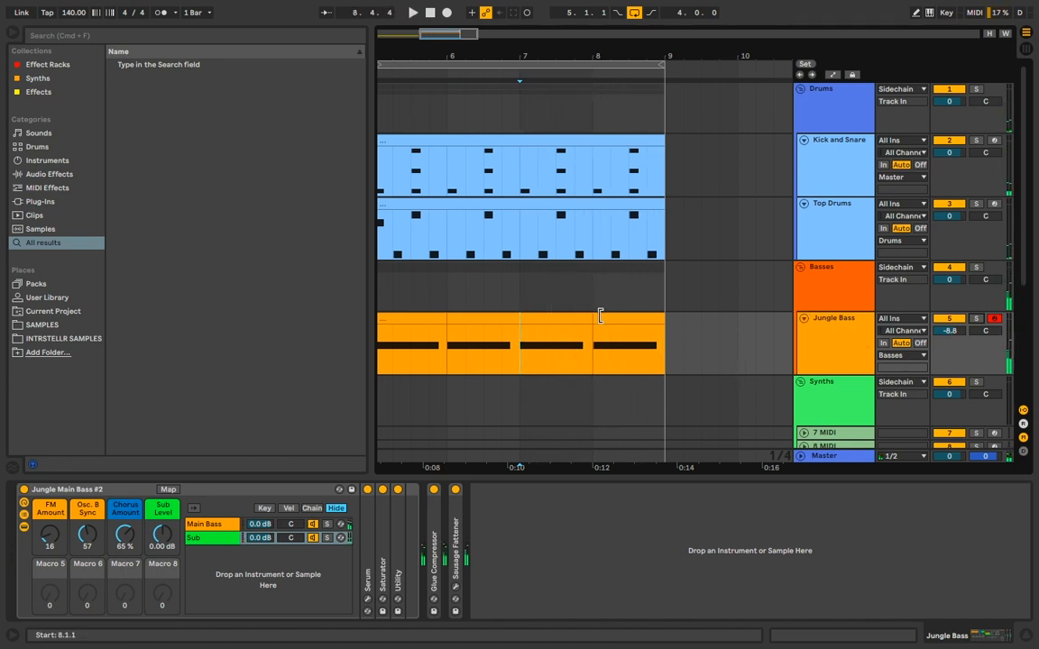
key("space")
scroll(482, 338, "down", 5)
scroll(487, 339, "up", 2)
scroll(550, 306, "down", 2)
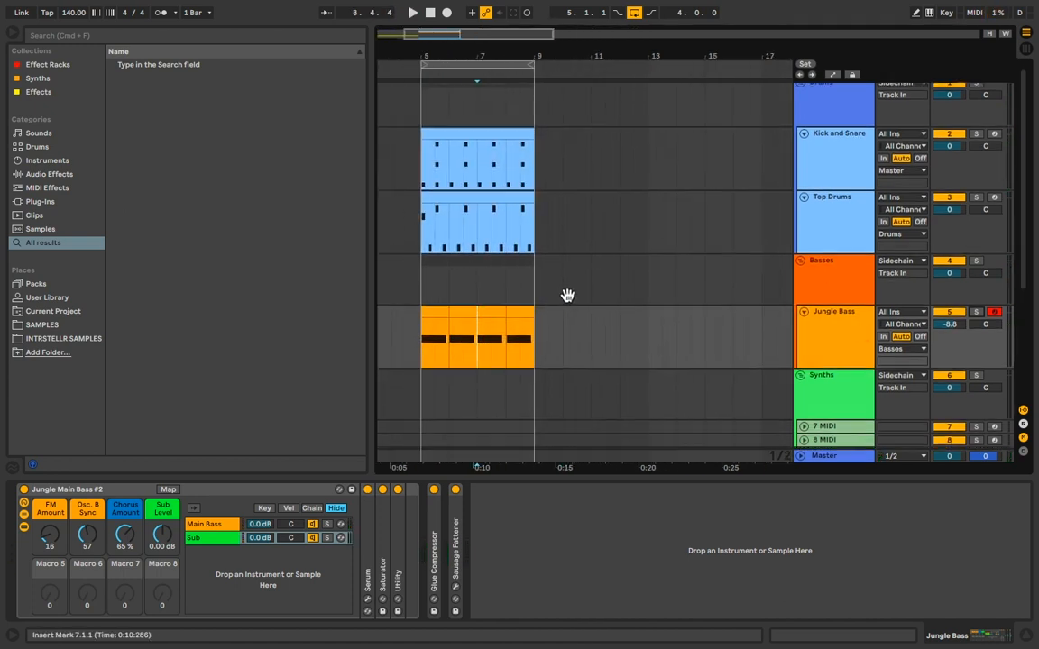
scroll(622, 280, "left", 3)
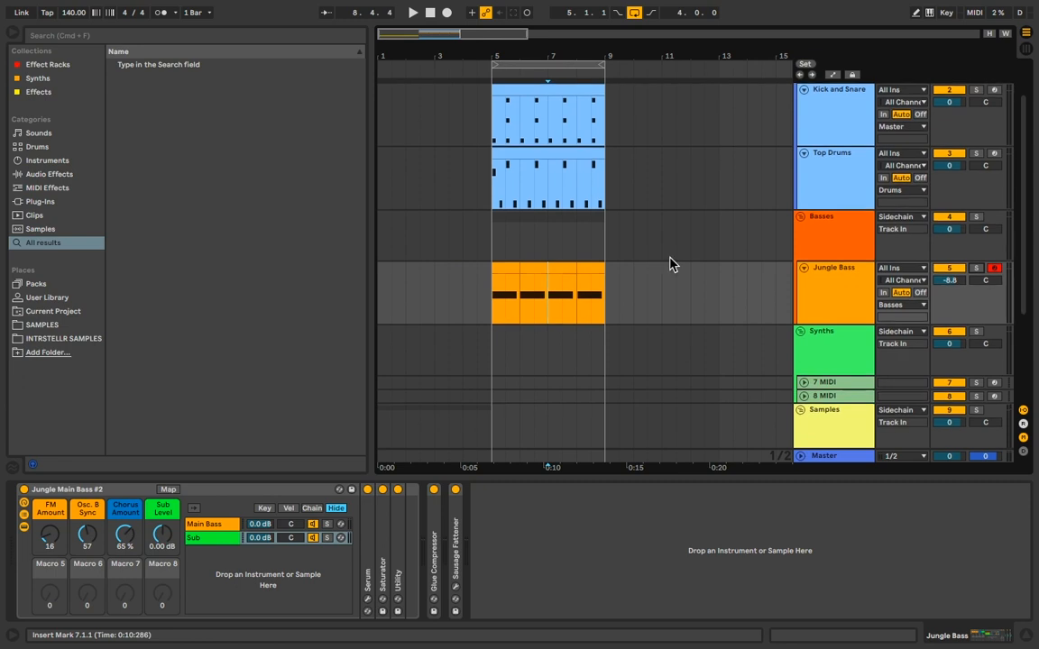
Review the Main Bass chain's Serum oscillators and its effects from Hyper/Dimension through Filter
left_click(837, 298)
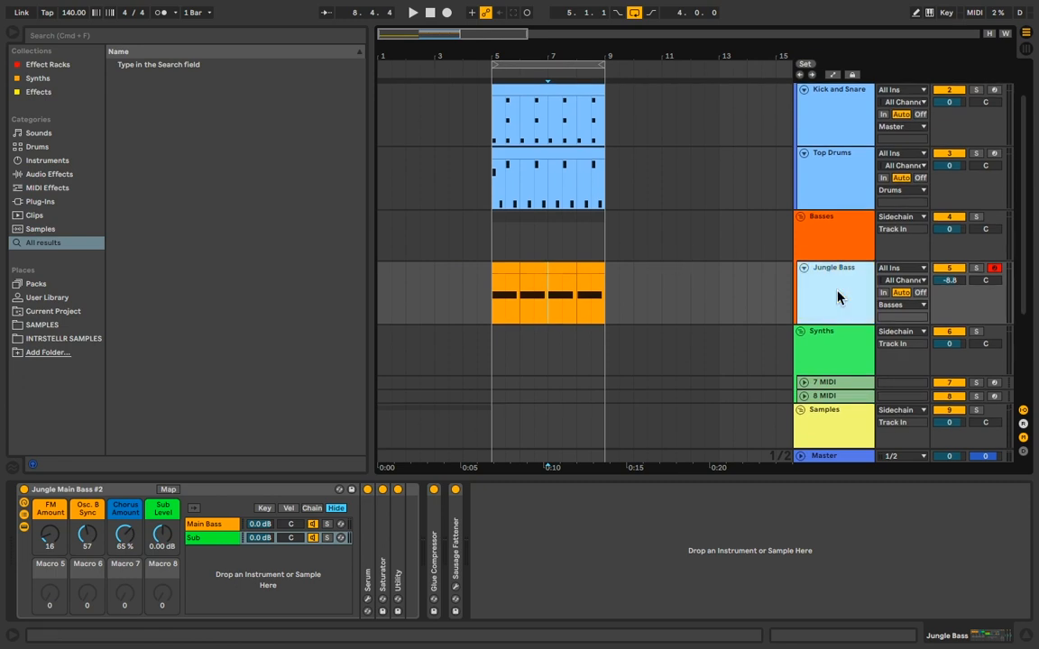
left_click(199, 531)
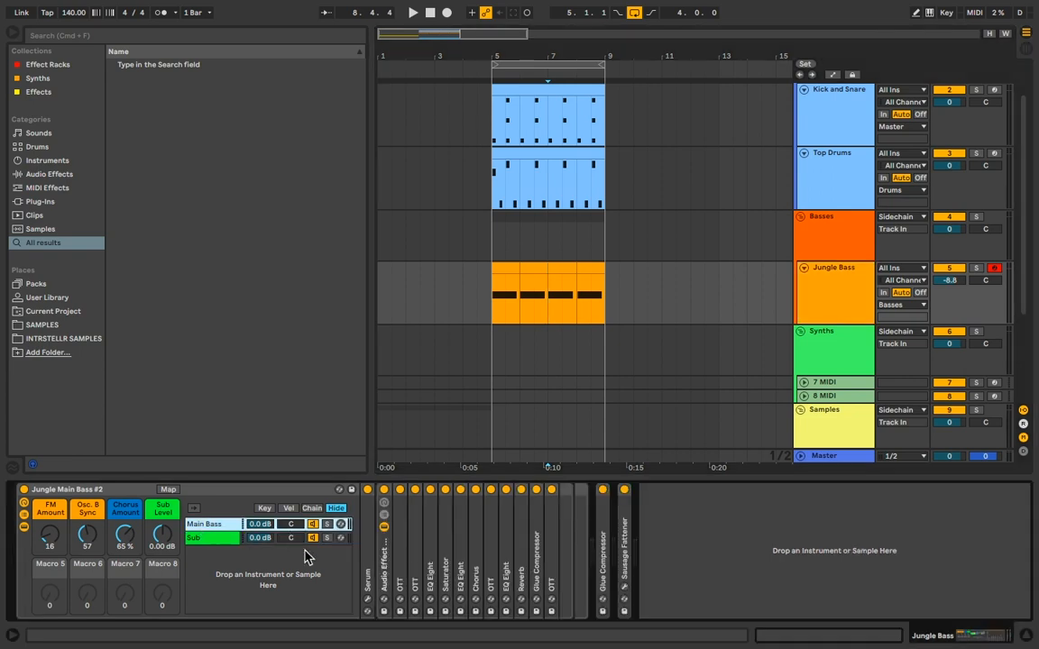
left_click(368, 601)
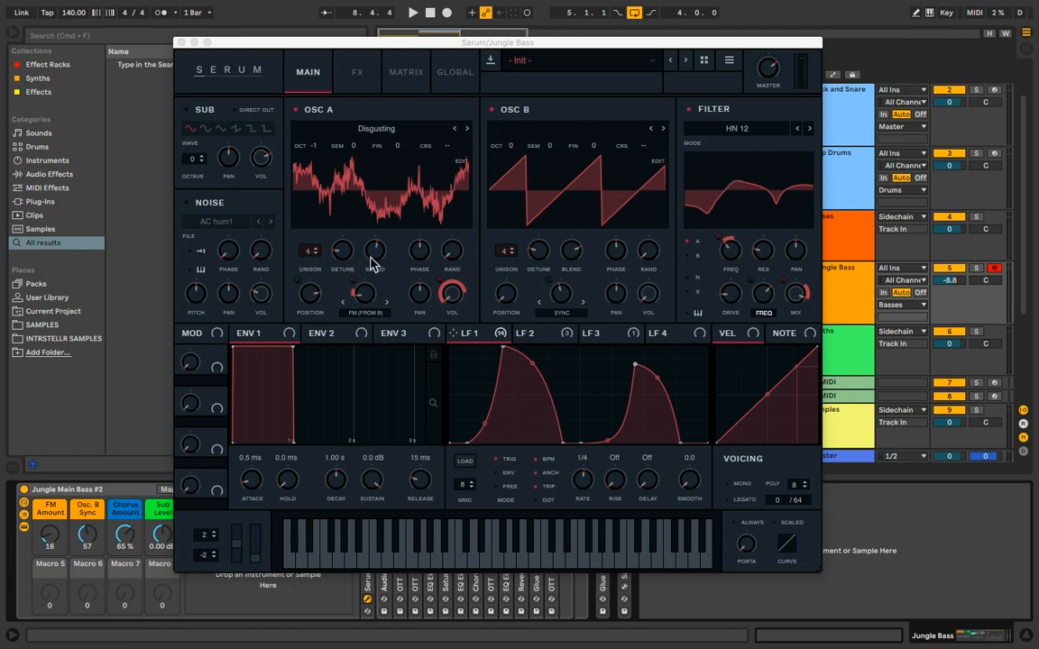
left_click(343, 72)
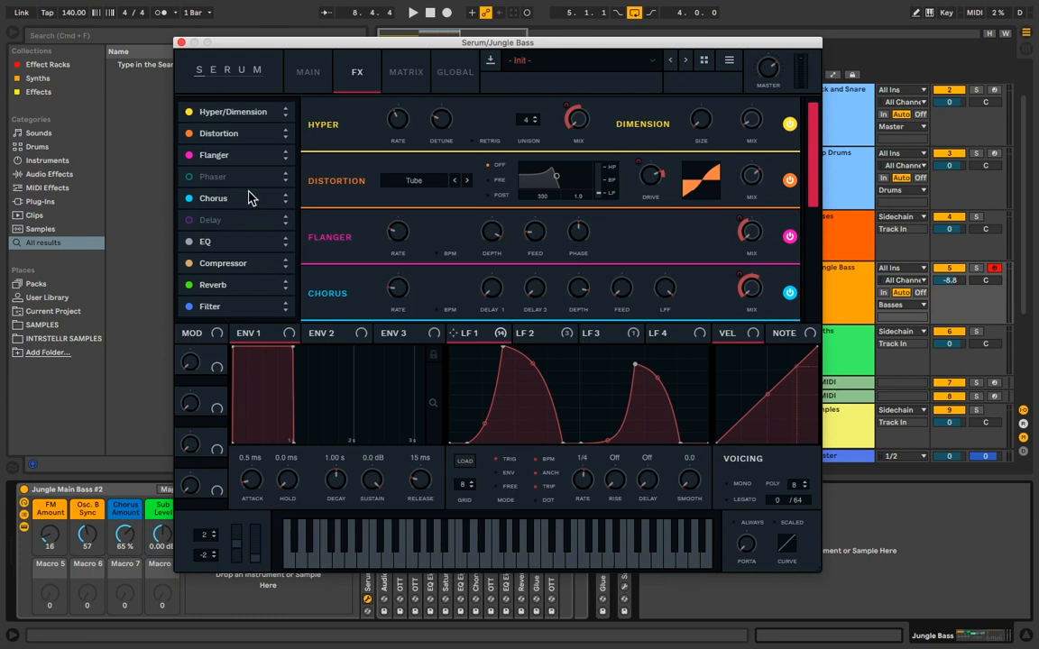
left_click(225, 308)
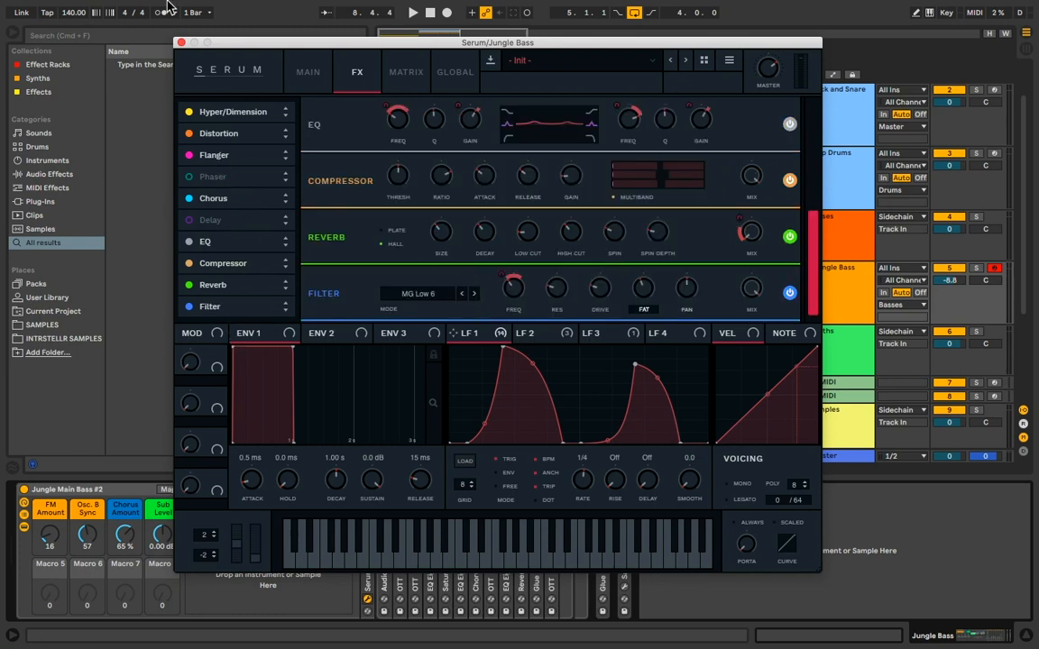
left_click(180, 42)
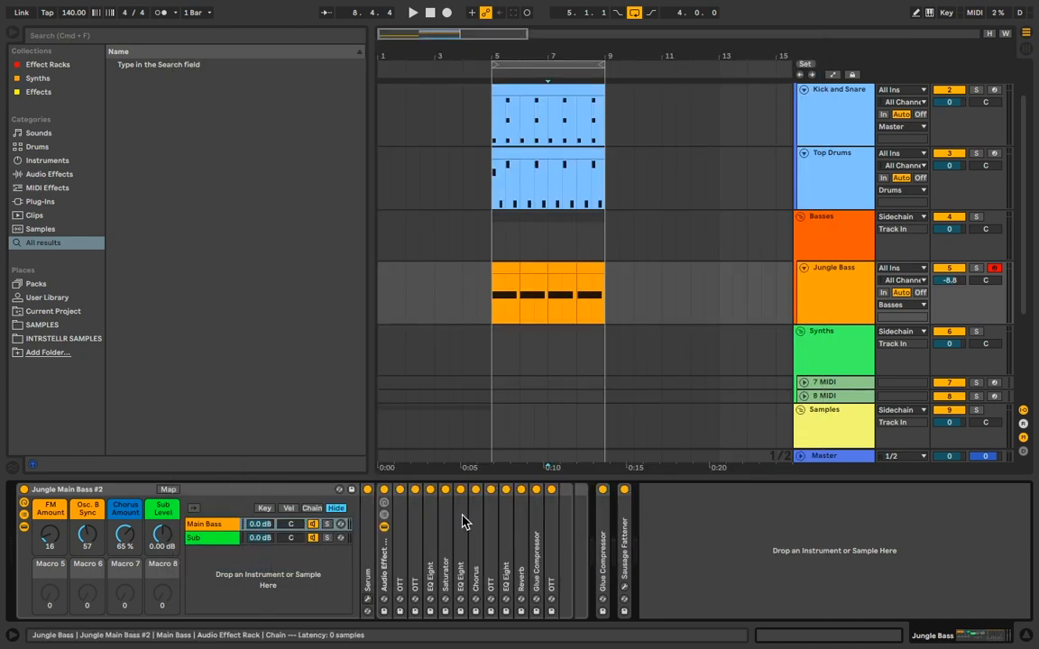
Compare the devices in the Sub and Main Bass chains of the Jungle Bass rack
left_click(663, 582)
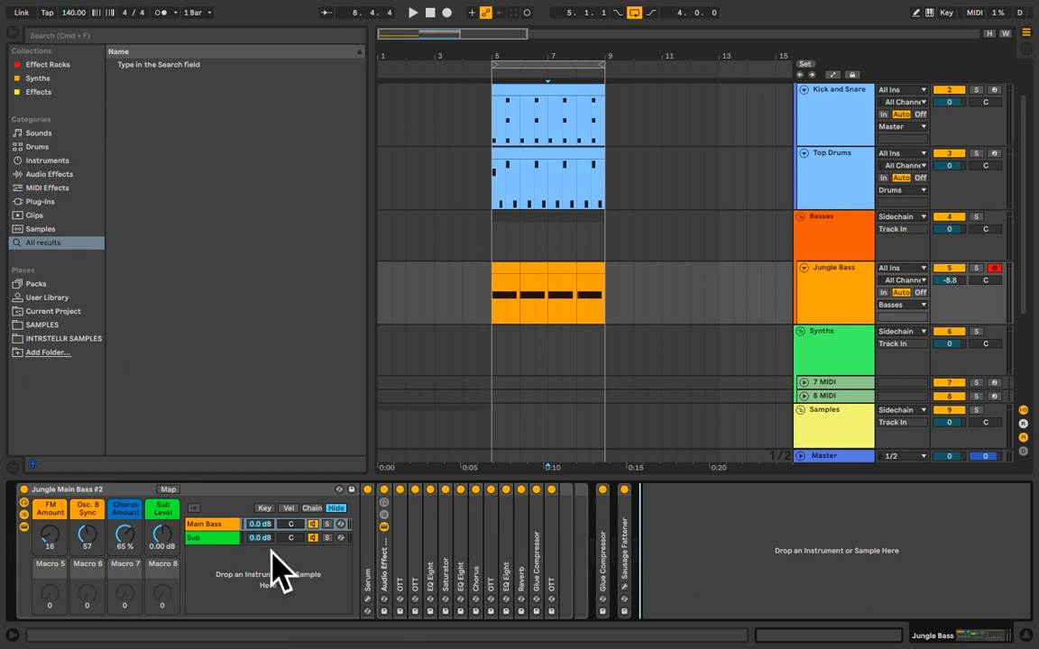
left_click(219, 535)
left_click(209, 524)
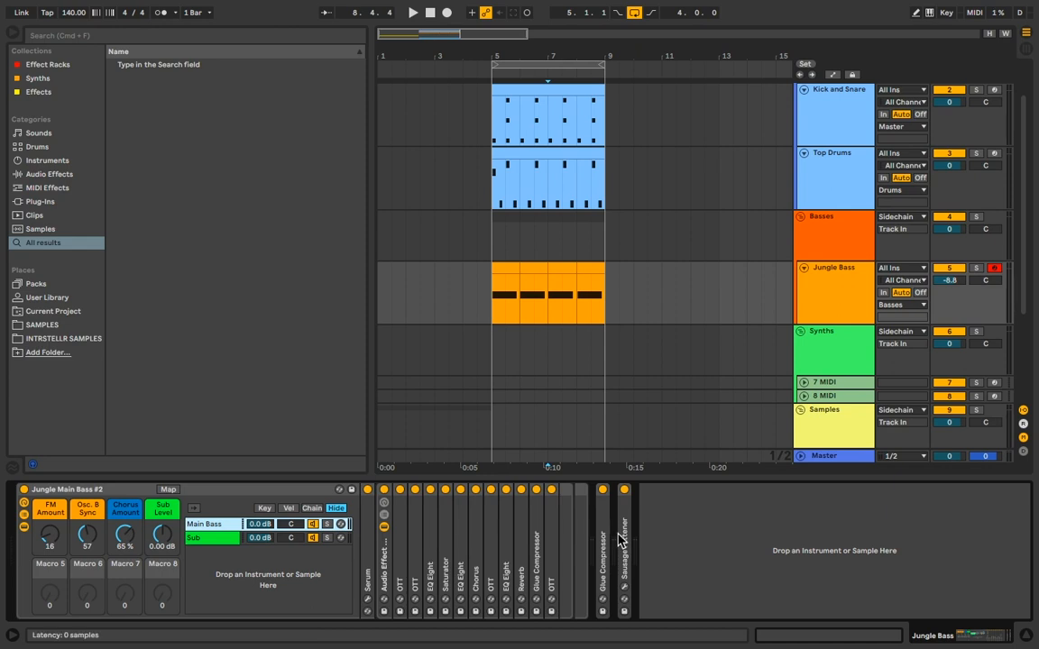
left_click(702, 533)
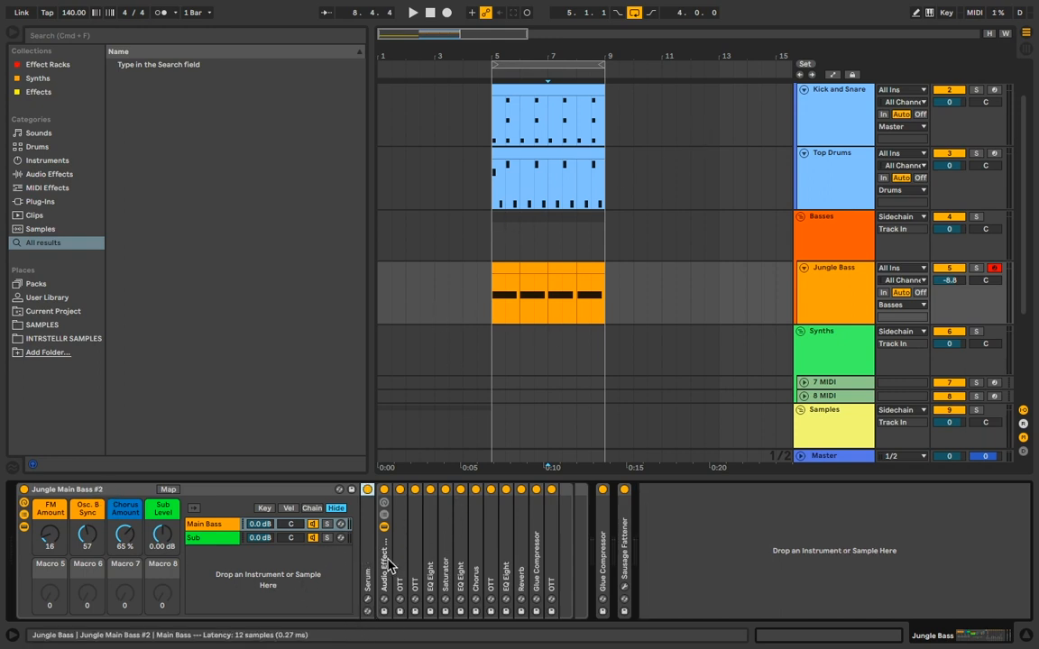
Set the playback start to bar 6 on the Jungle Bass clip
left_click(492, 310)
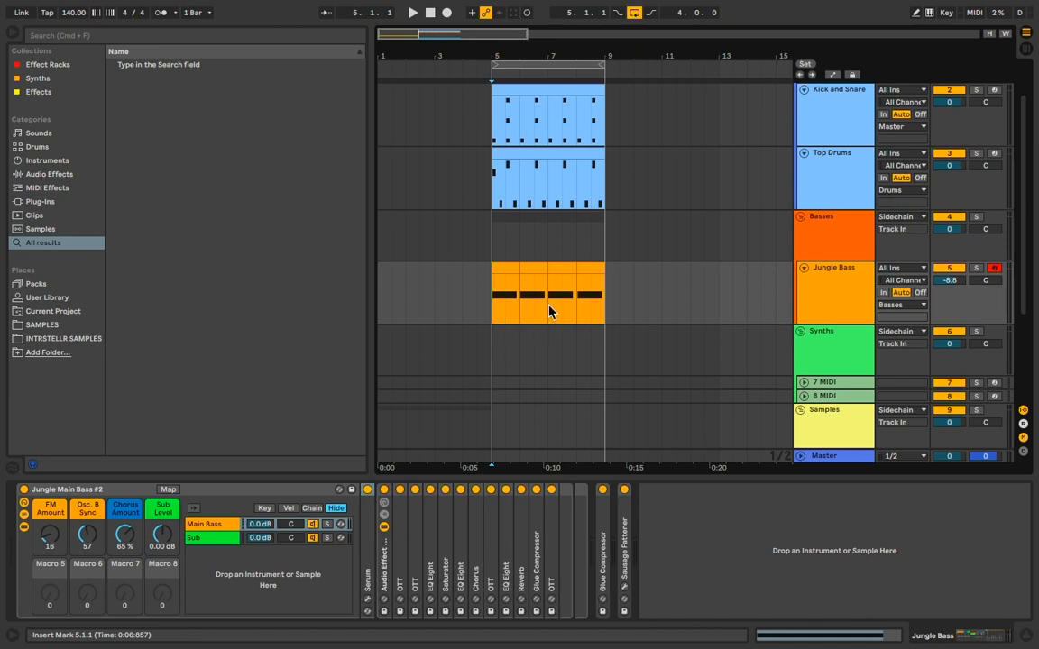
left_click(526, 304)
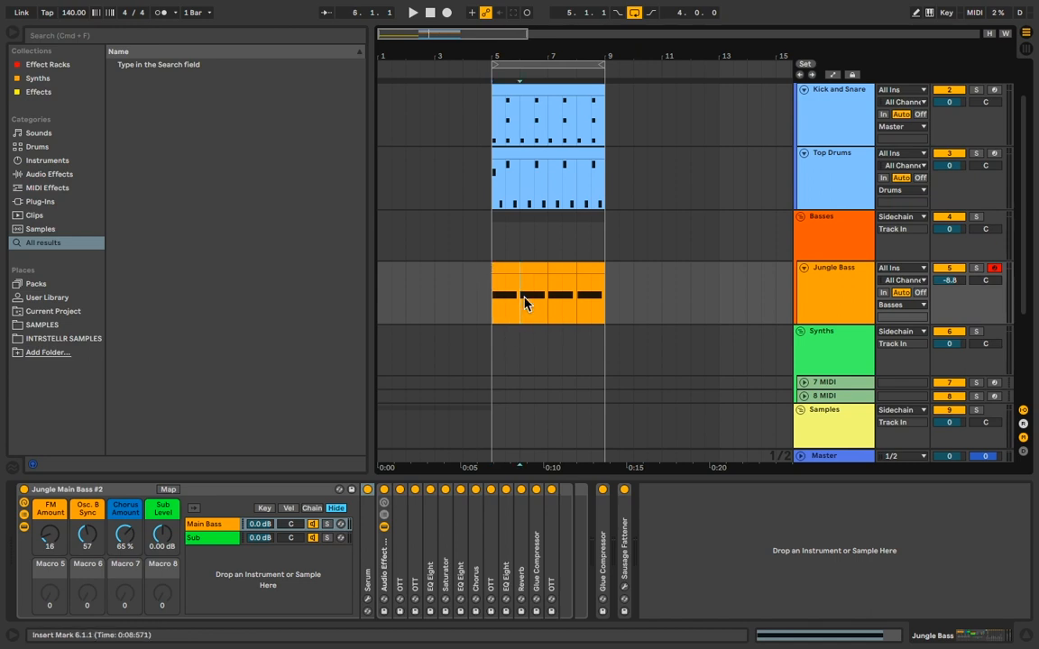